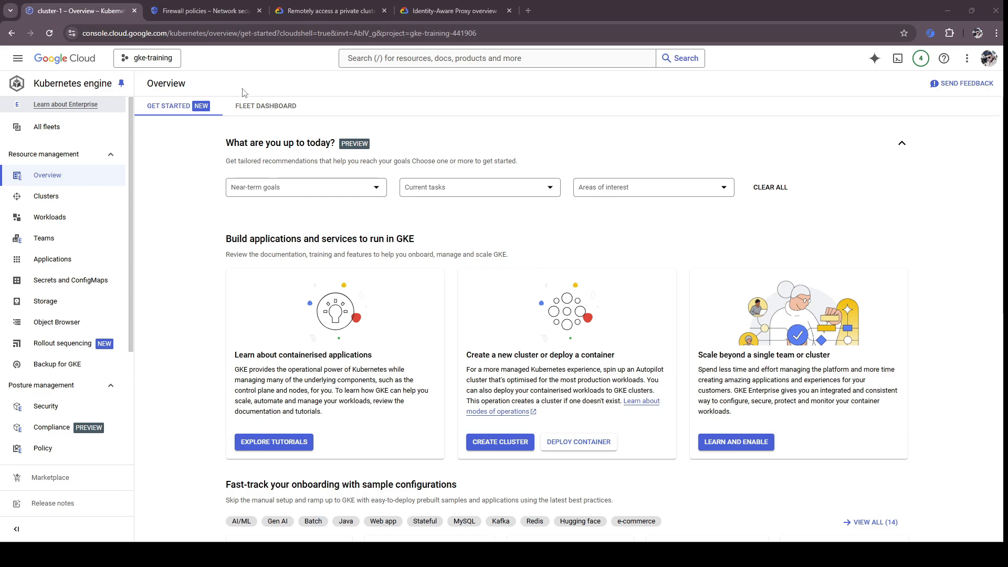
# Start creating a new Kubernetes cluster and switch it from Autopilot to Standard mode.
pyautogui.click(62, 202)
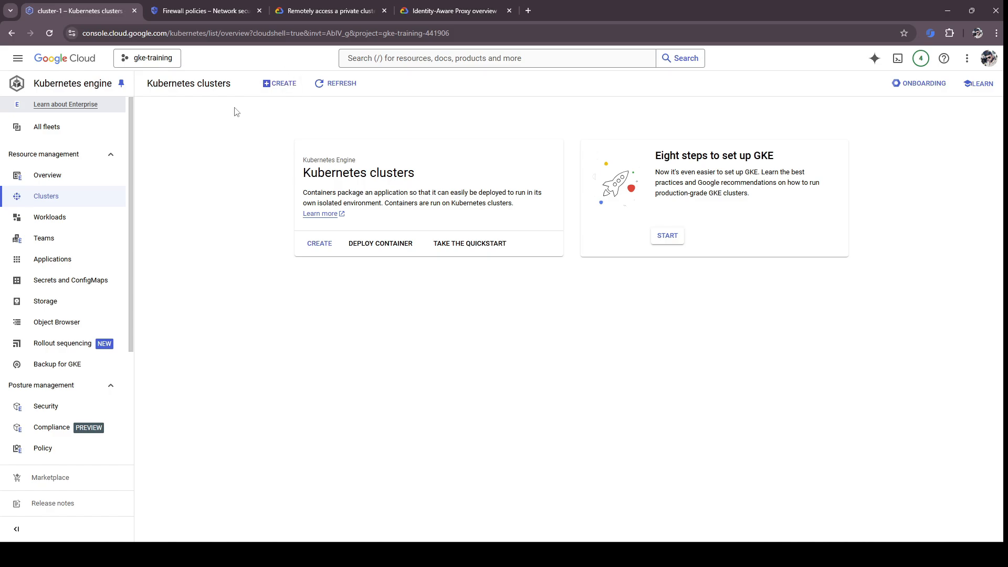
pyautogui.click(277, 84)
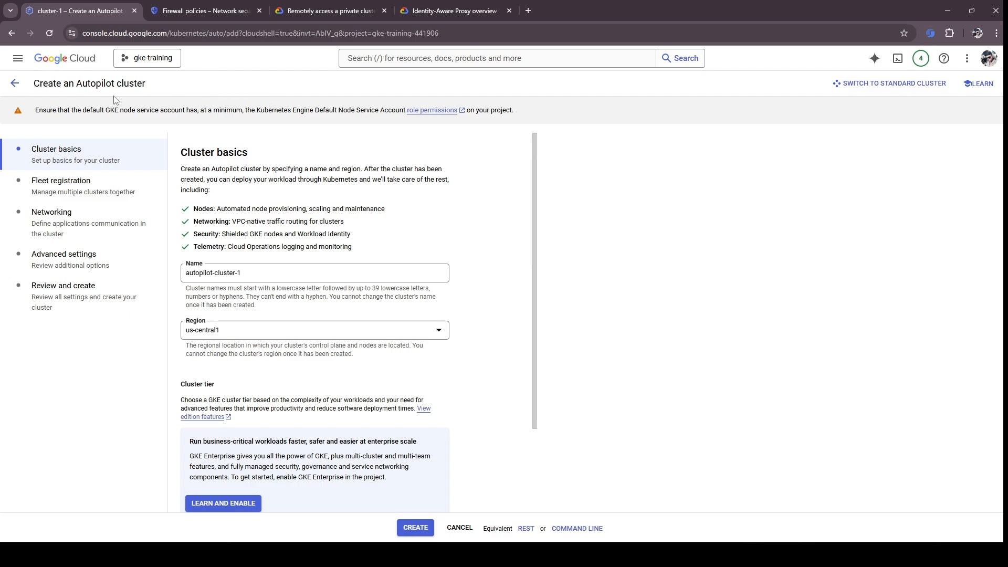
pyautogui.click(904, 84)
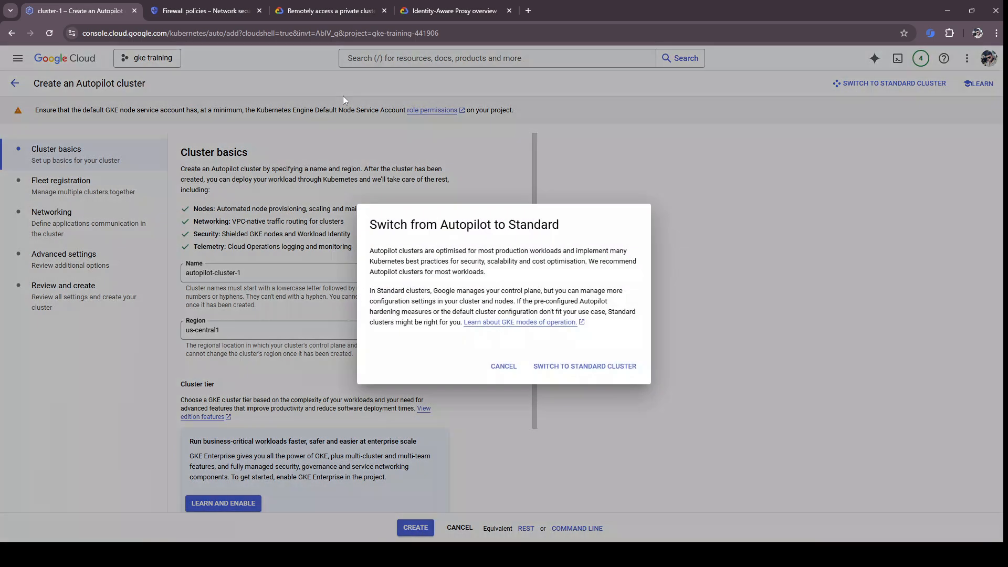
pyautogui.click(566, 367)
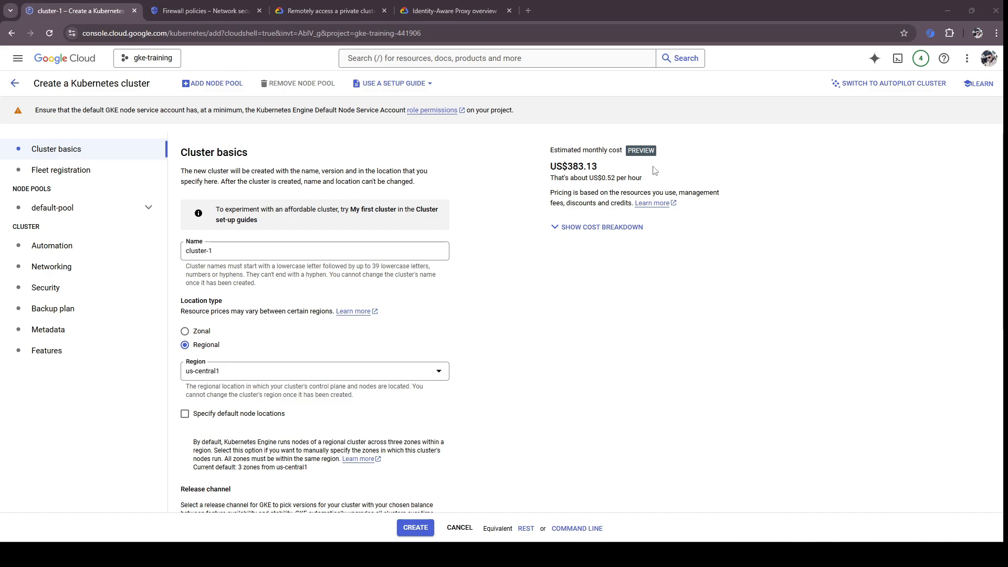
# Name the cluster std-single-zone-private-cluster-console.
pyautogui.click(397, 250)
pyautogui.hotkey('ctrl', 'a')
pyautogui.write('std-single-zone-private-cluster-console')
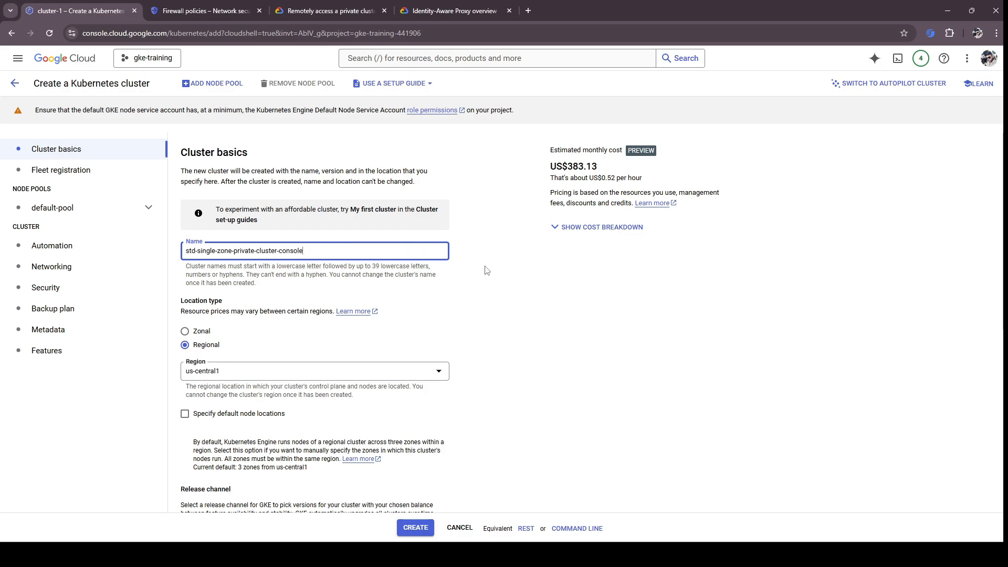
pyautogui.click(485, 266)
pyautogui.doubleClick(281, 250)
pyautogui.click(502, 266)
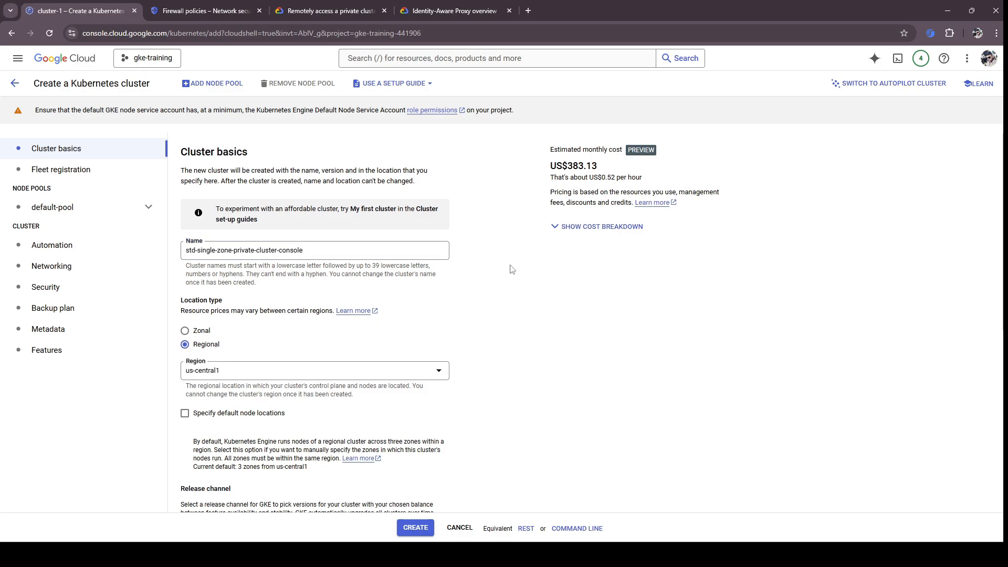
# Set the cluster's location type to Zonal in zone us-central1-c.
pyautogui.scroll(-2, 511, 272)
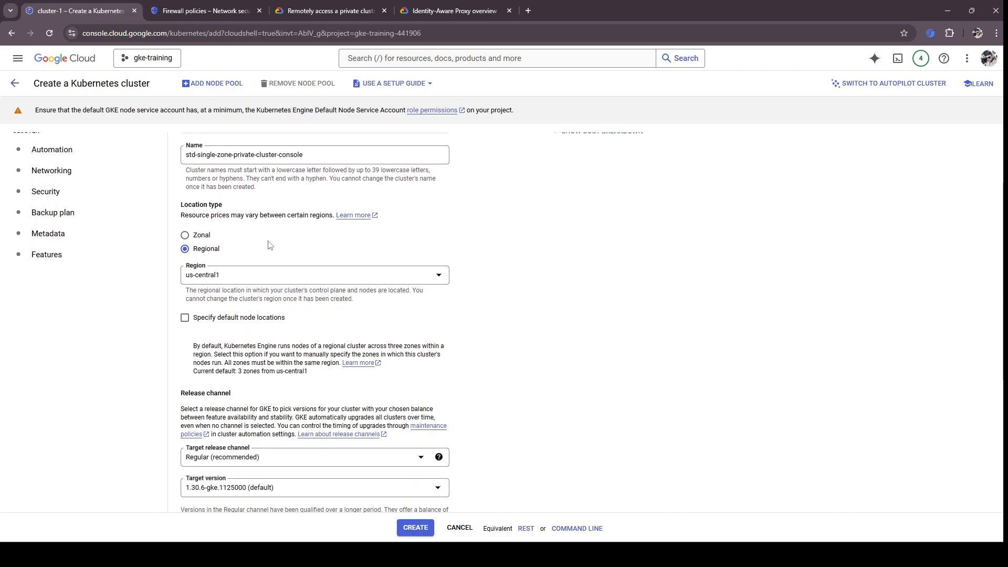
pyautogui.click(185, 226)
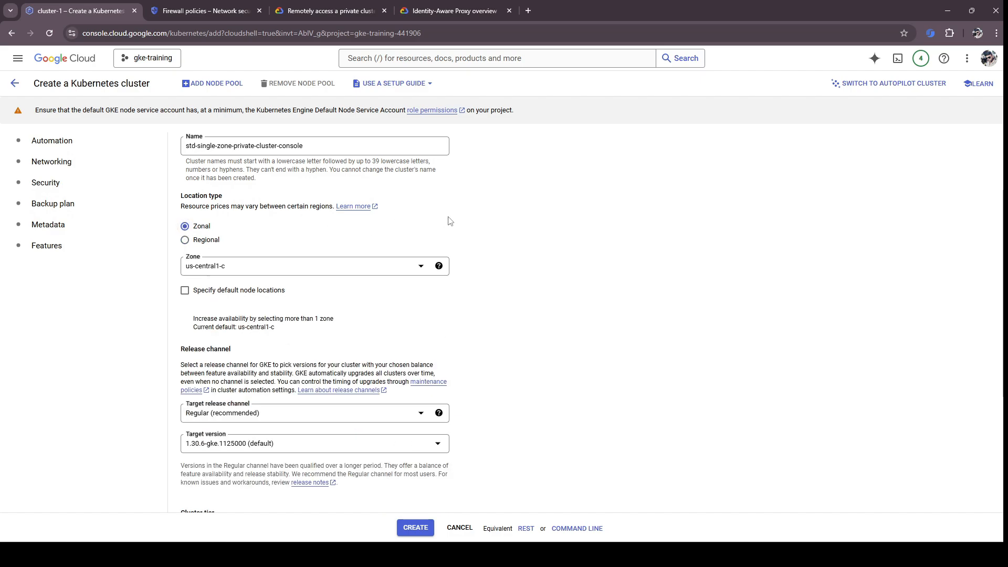
pyautogui.scroll(2, 480, 221)
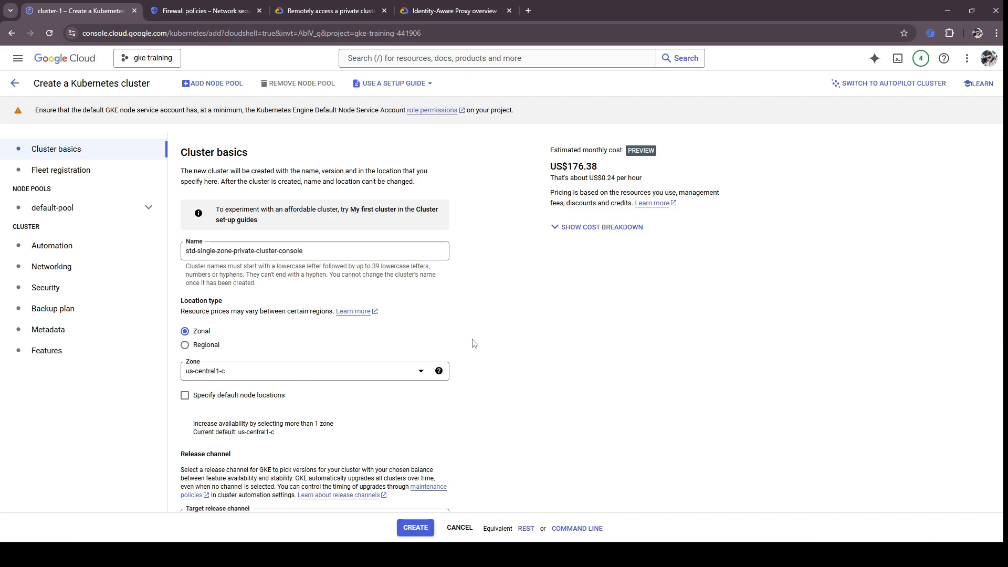
pyautogui.scroll(-2, 479, 329)
pyautogui.scroll(-4, 478, 329)
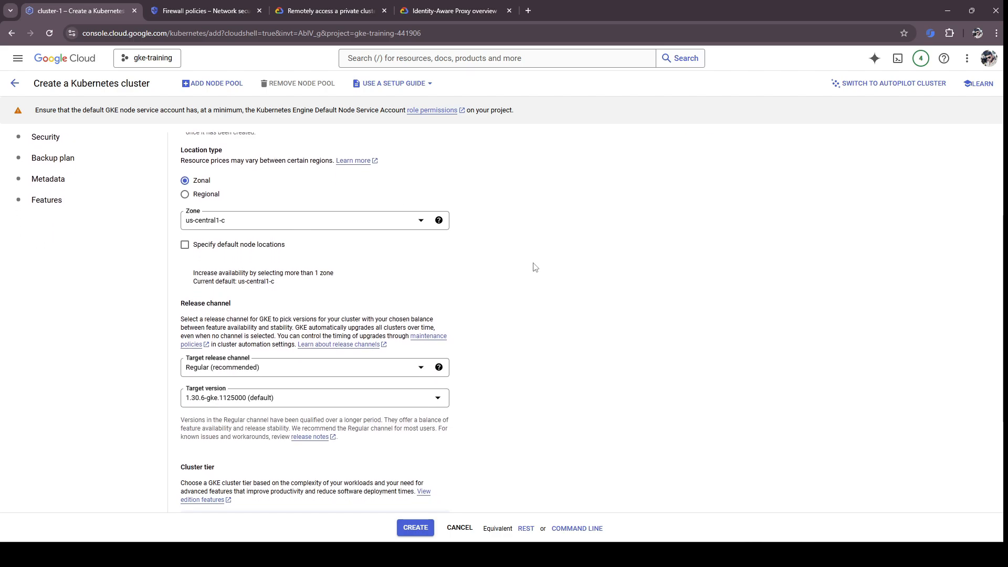
pyautogui.scroll(6, 519, 307)
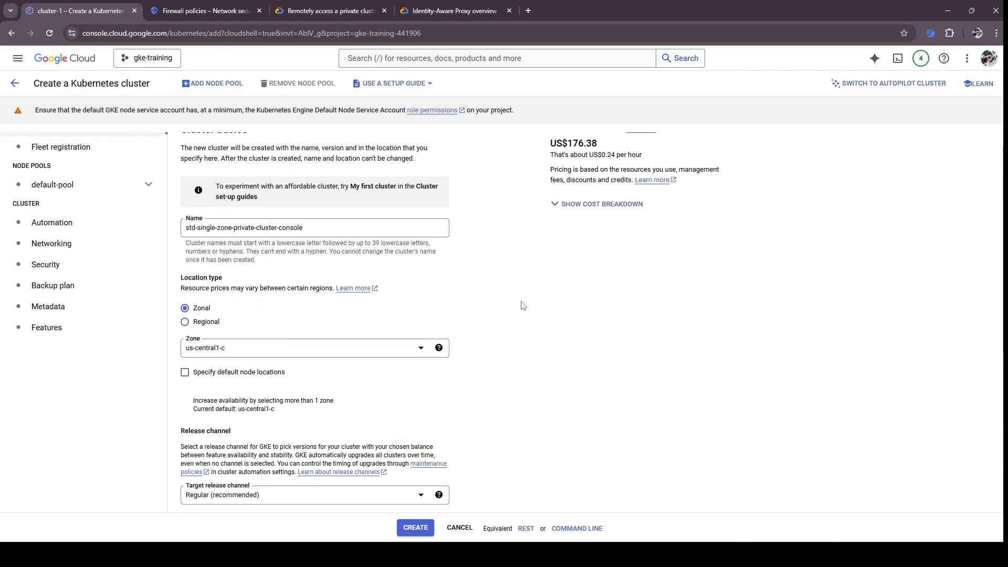
# Set the number of nodes in the default-pool node pool to 1.
pyautogui.click(58, 212)
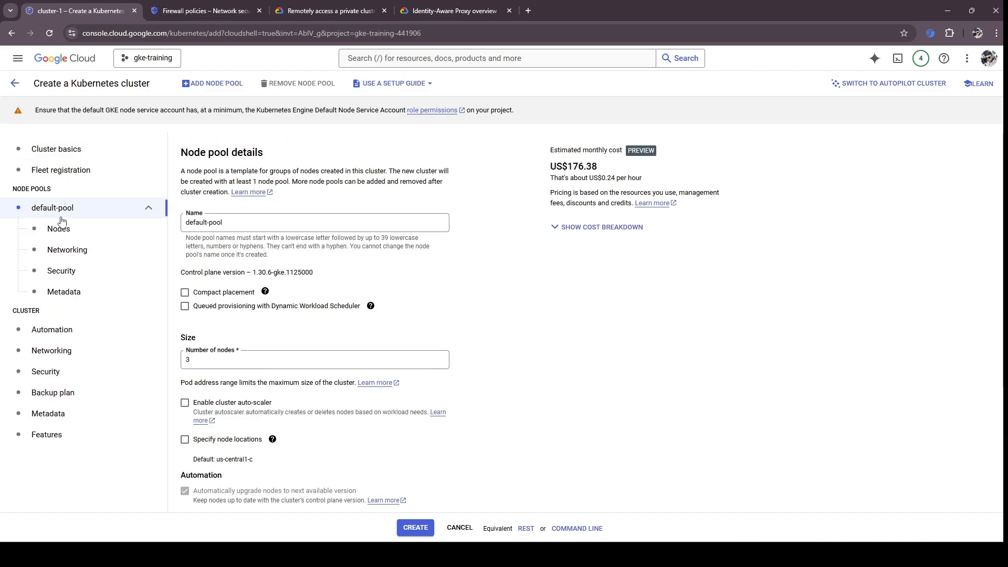
pyautogui.click(199, 360)
pyautogui.moveTo(199, 360); pyautogui.dragTo(157, 360)
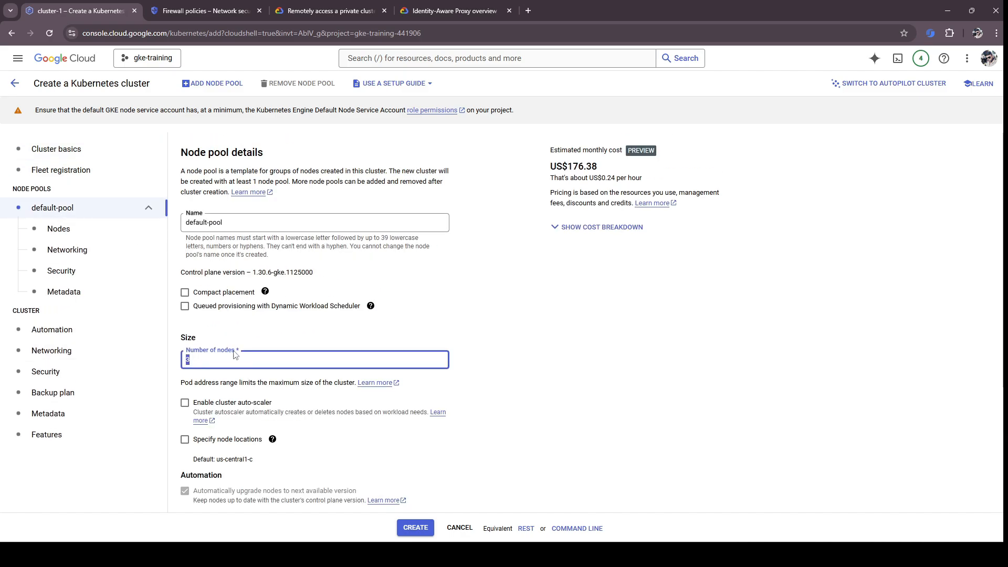
pyautogui.write('1')
pyautogui.click(477, 336)
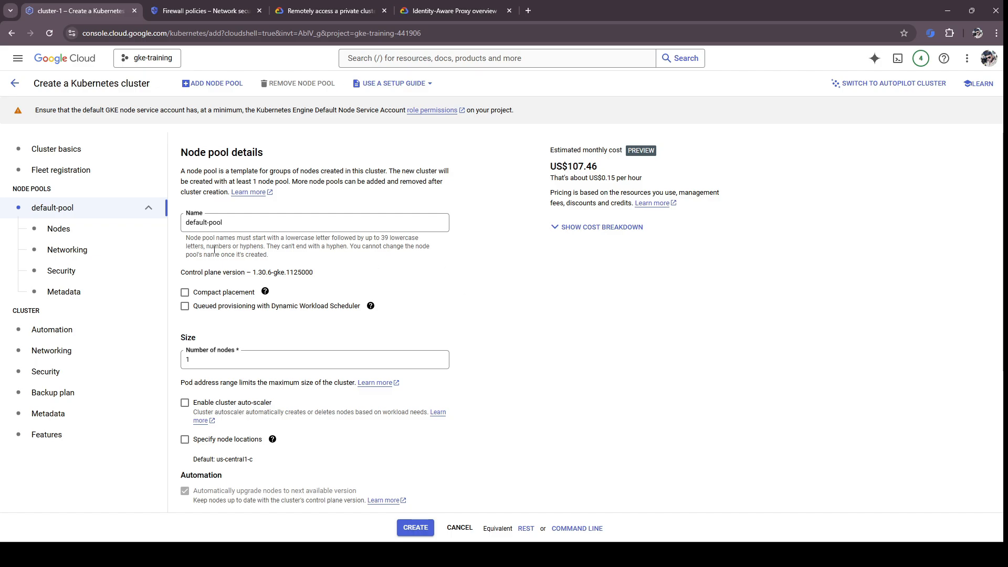
pyautogui.scroll(-4, 307, 384)
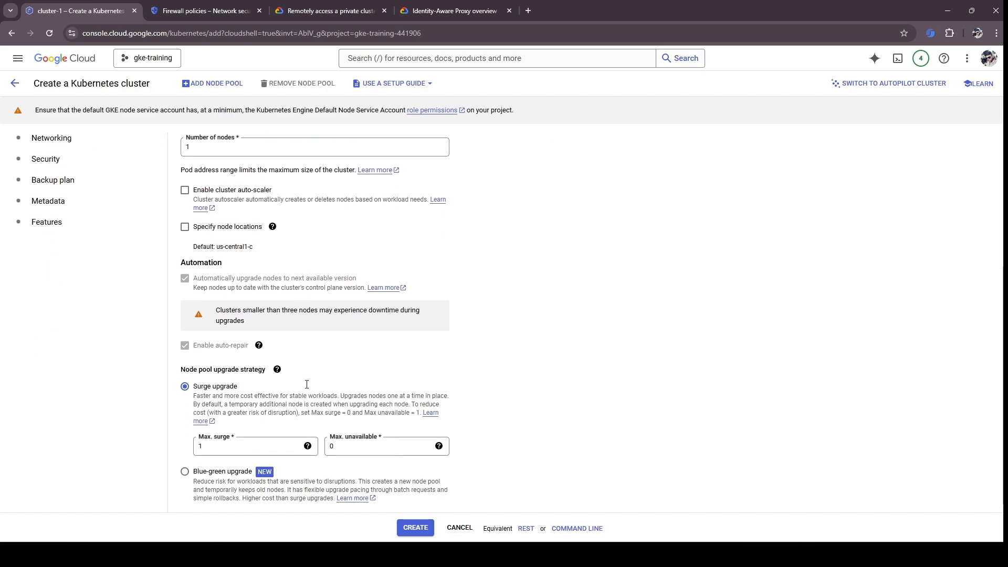
pyautogui.scroll(4, 307, 384)
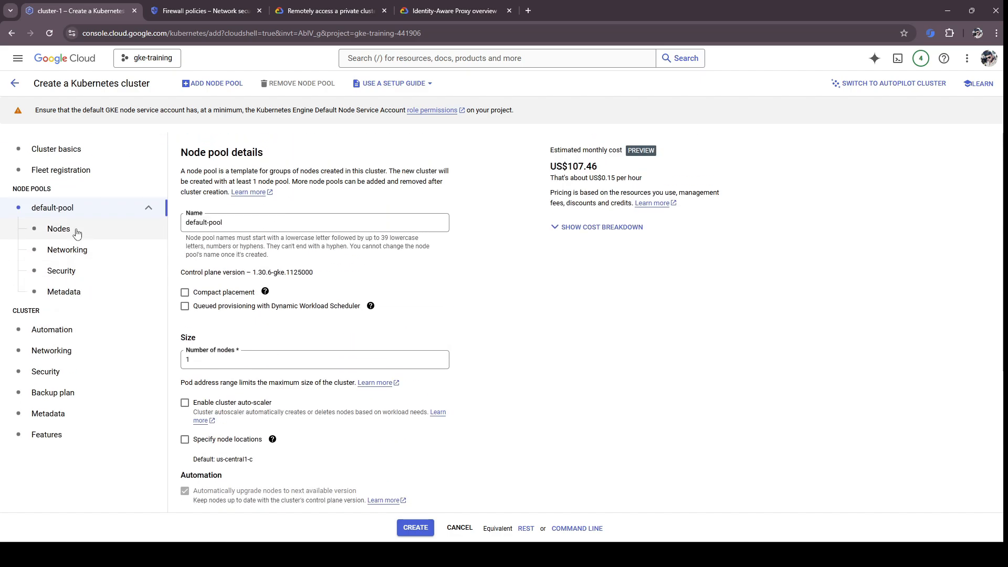
# Reduce the boot disk size in the default-pool node settings.
pyautogui.click(77, 232)
pyautogui.scroll(-6, 299, 347)
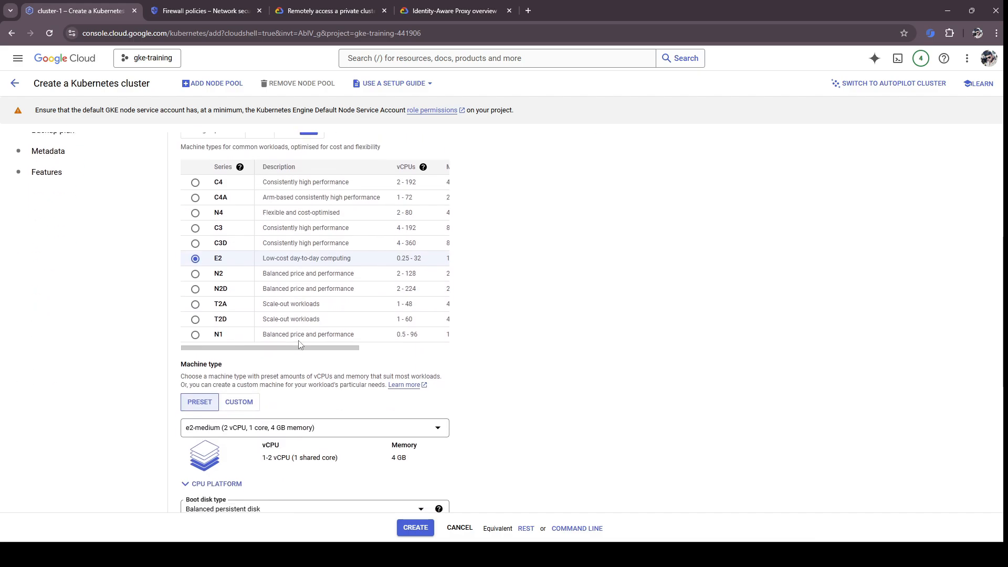
pyautogui.scroll(-3, 229, 455)
pyautogui.click(230, 383)
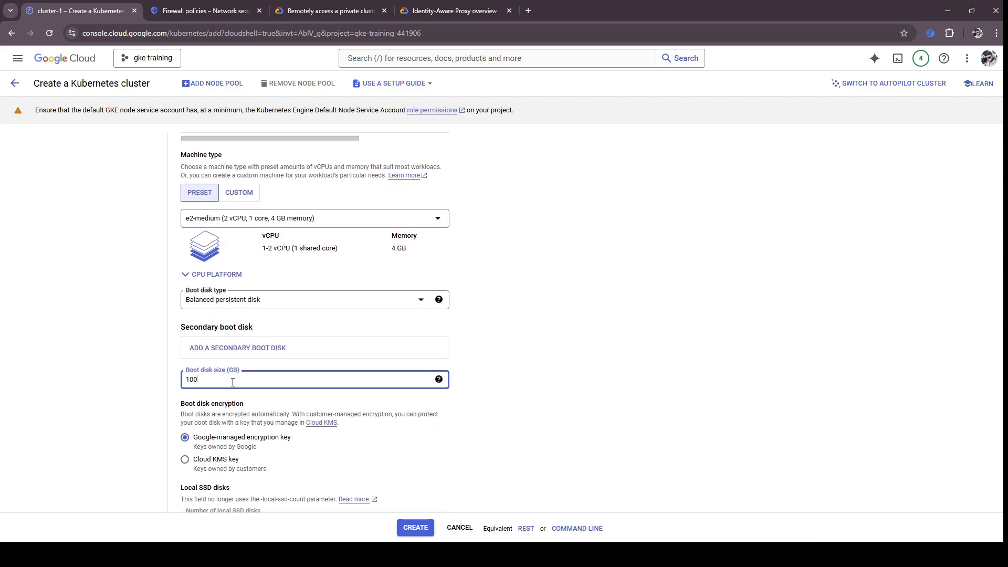
pyautogui.click(458, 348)
pyautogui.scroll(10, 458, 348)
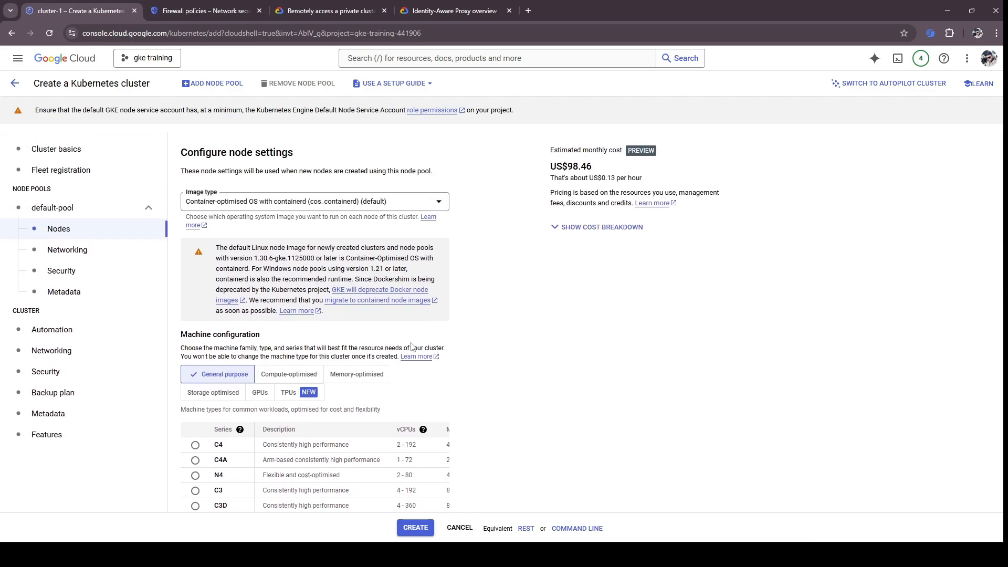
# Review the default pool's networking, security and metadata settings and the cluster's automation settings.
pyautogui.click(75, 258)
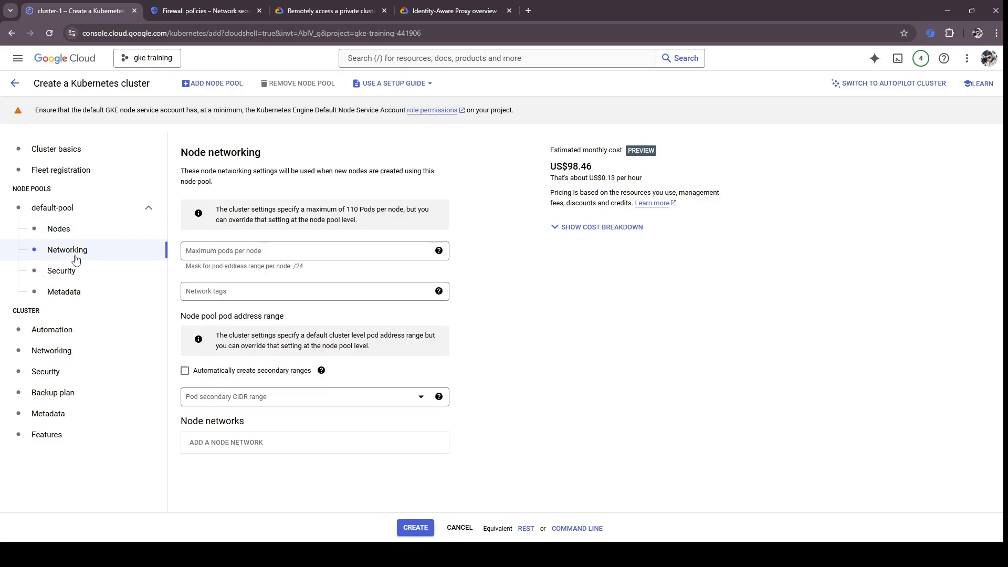
pyautogui.click(68, 273)
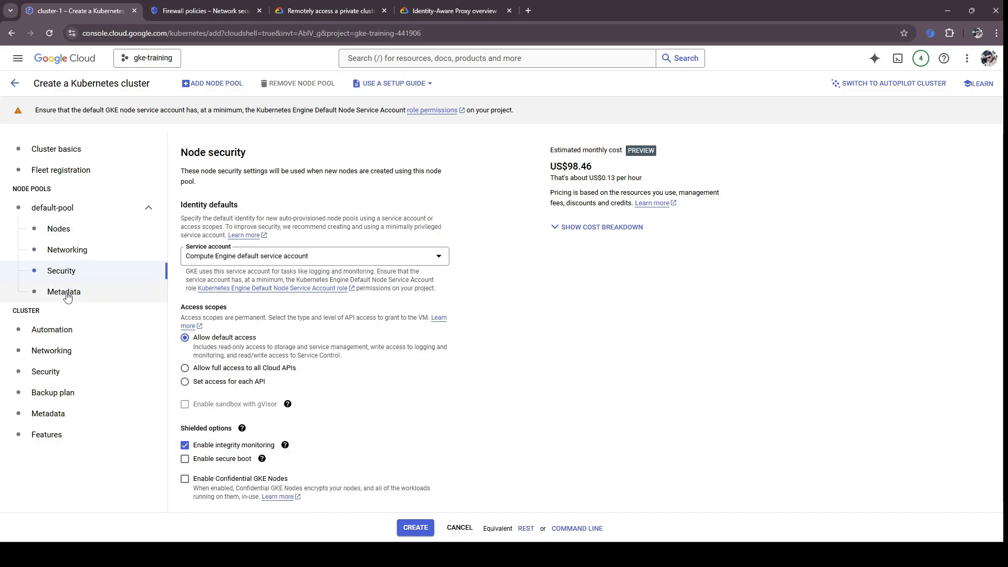
pyautogui.click(67, 297)
pyautogui.click(67, 339)
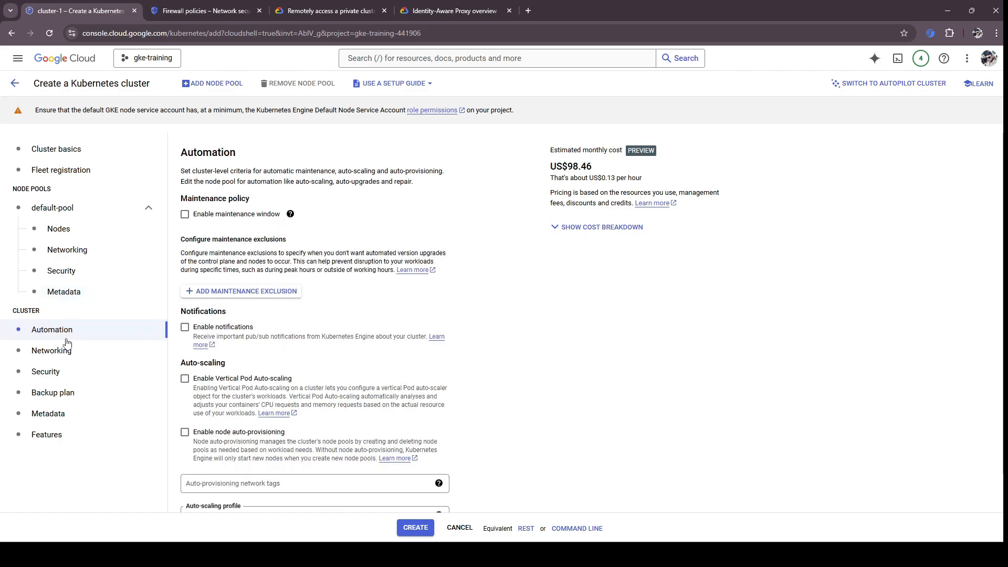
# Disable access using the control plane's external IP address in the cluster networking IP address firewall rules.
pyautogui.click(72, 353)
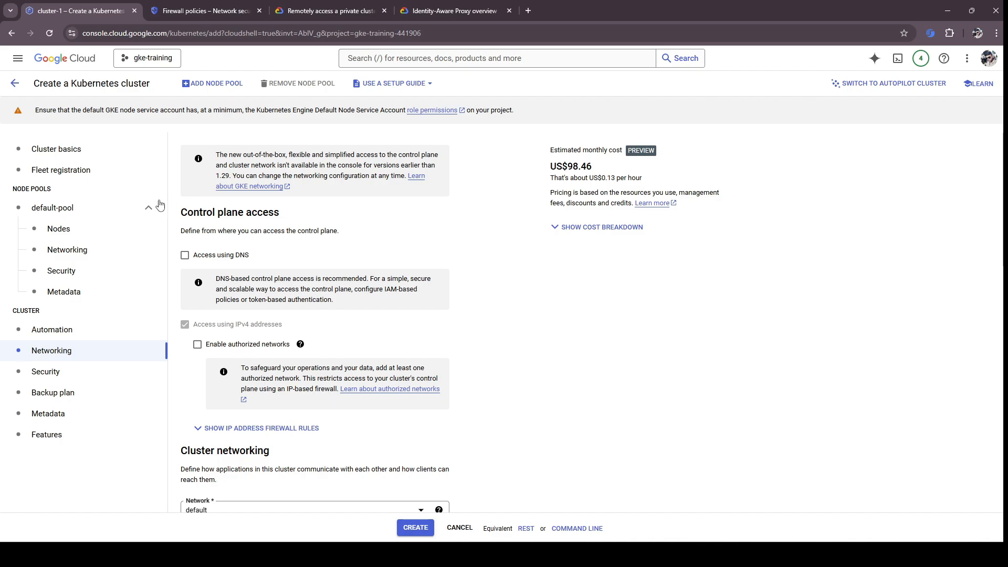
pyautogui.scroll(-1, 292, 232)
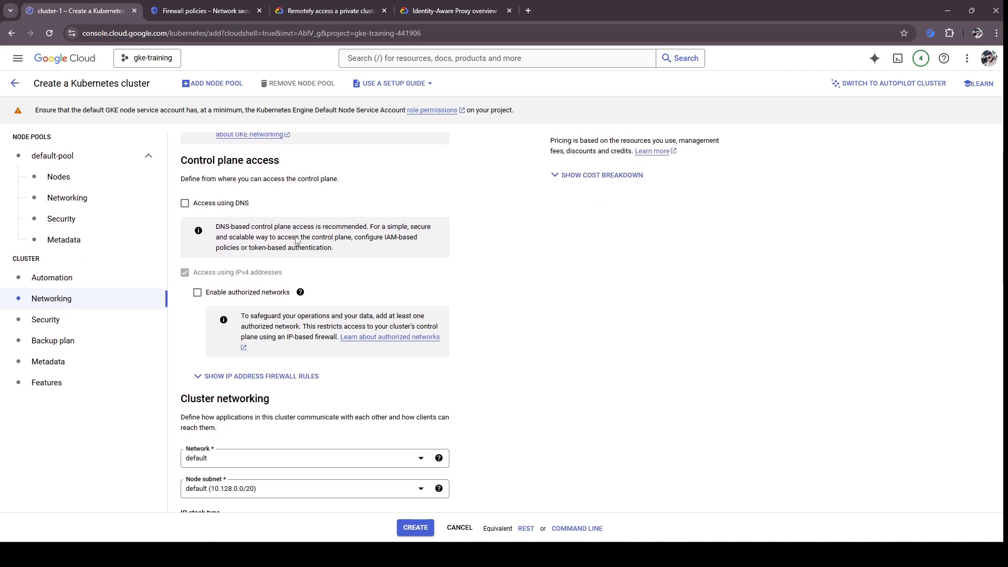
pyautogui.scroll(-1, 381, 236)
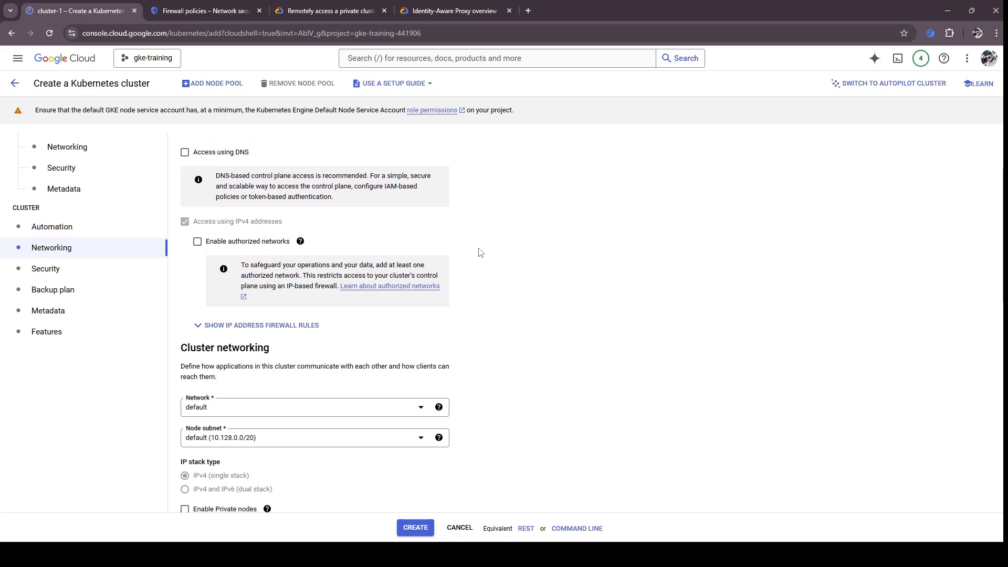
pyautogui.scroll(1, 482, 256)
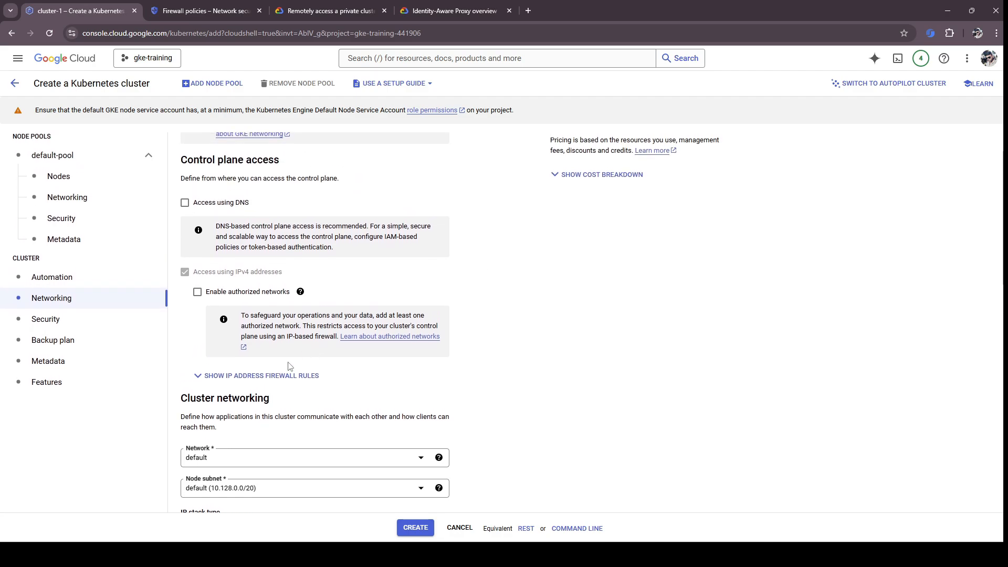
pyautogui.click(247, 377)
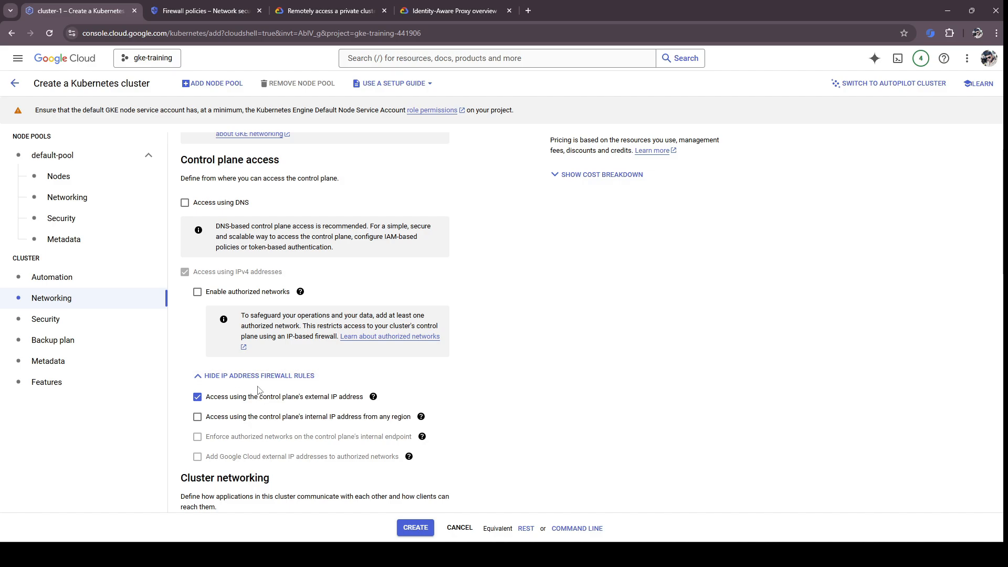
pyautogui.click(231, 377)
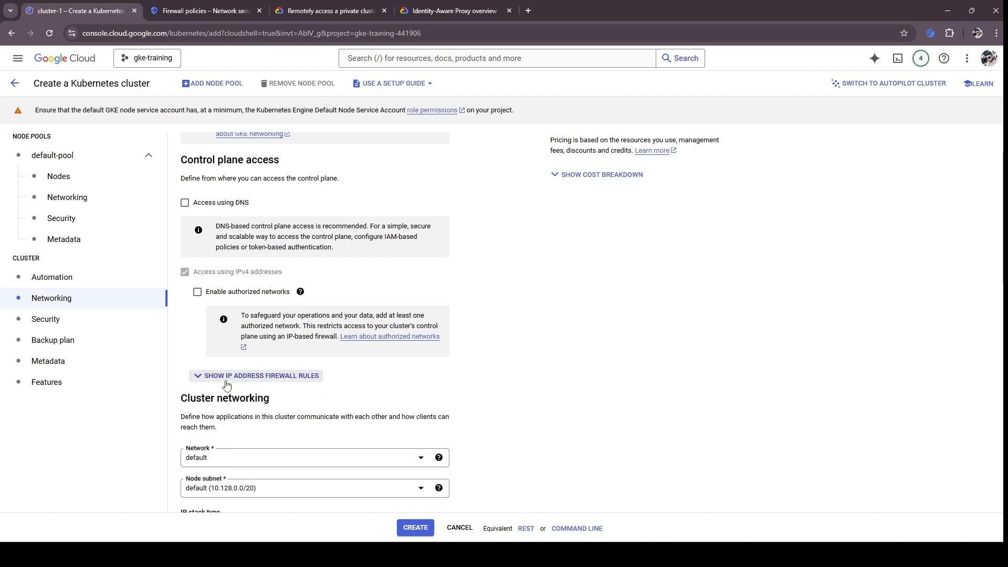
pyautogui.click(246, 377)
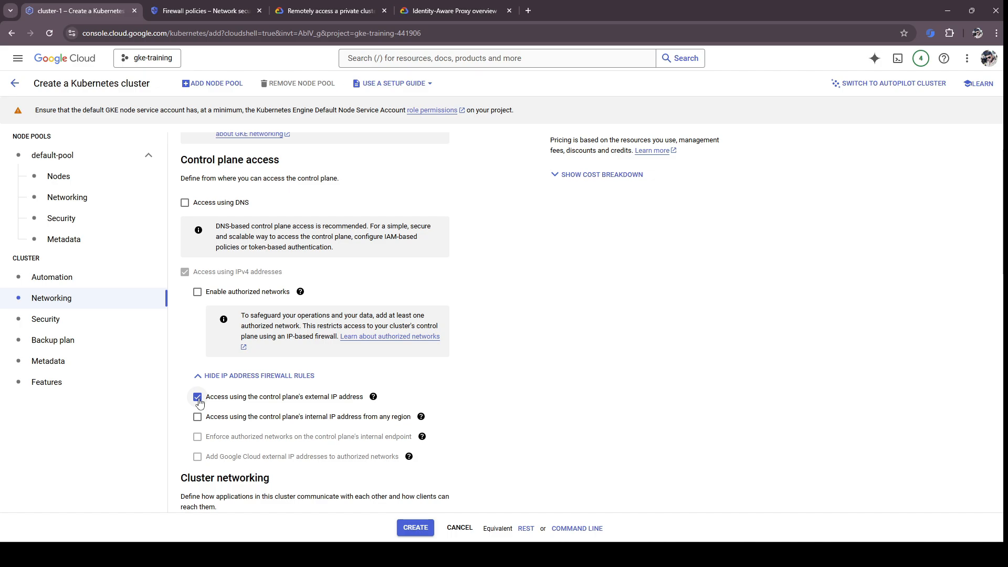
pyautogui.click(198, 398)
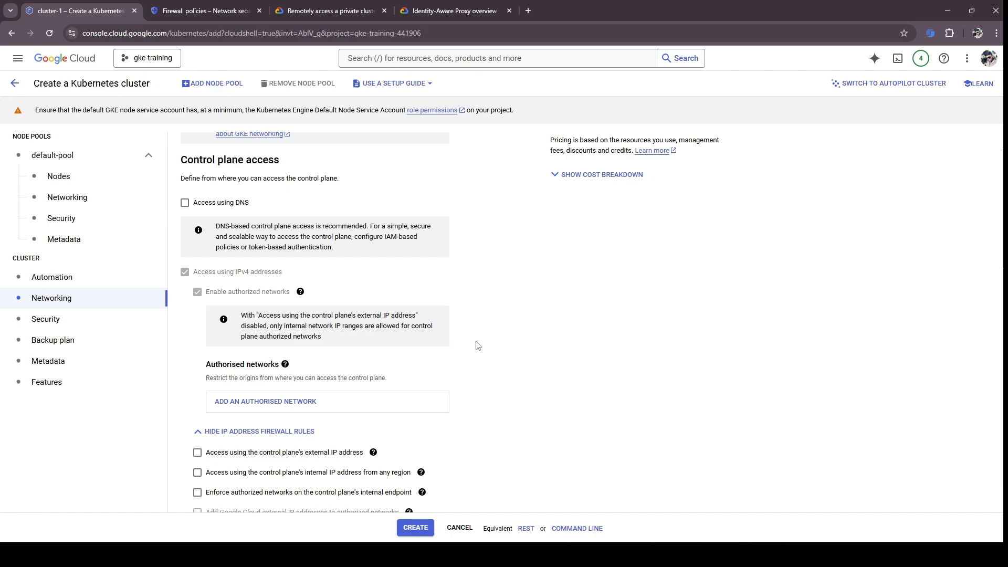
# Enable private nodes in the cluster networking settings, keeping the default network and node subnet.
pyautogui.scroll(-1, 497, 327)
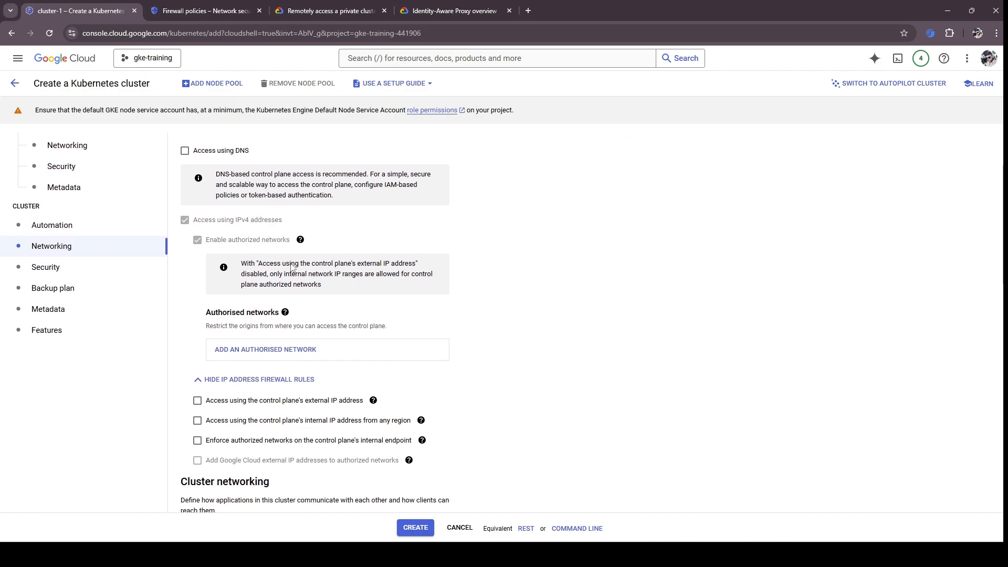
pyautogui.moveTo(241, 247)
pyautogui.scroll(-1, 478, 326)
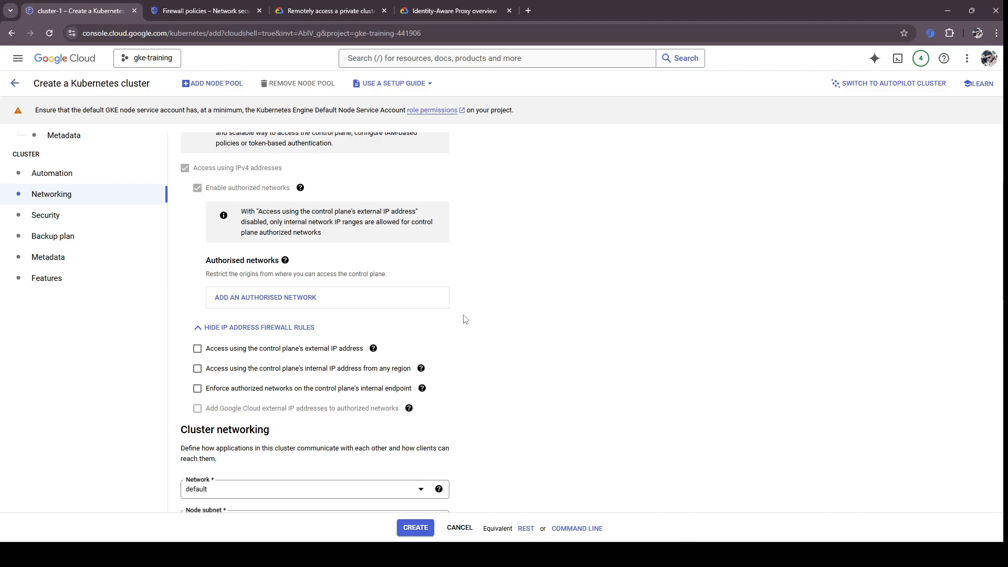
pyautogui.scroll(-2, 472, 296)
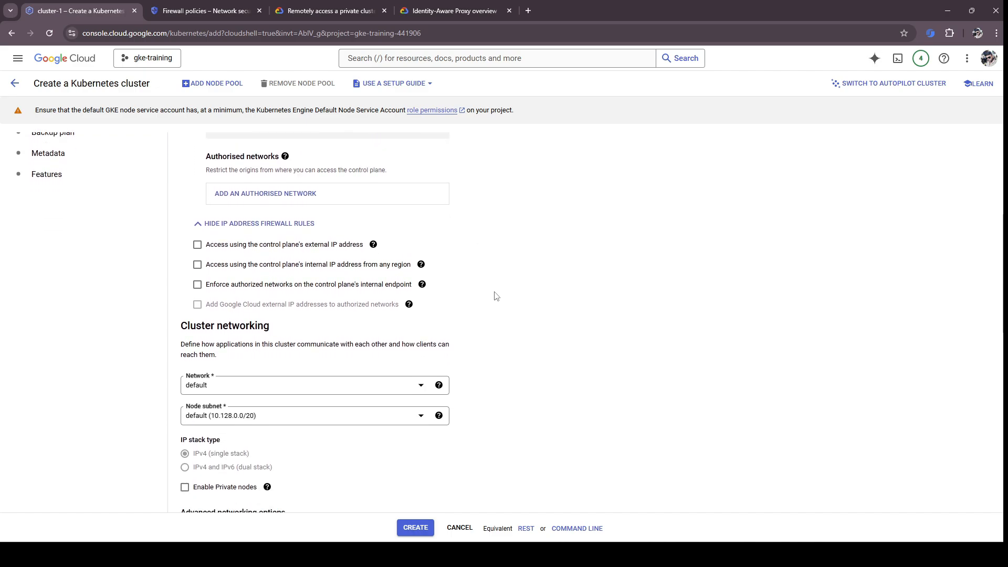
pyautogui.scroll(-4, 512, 282)
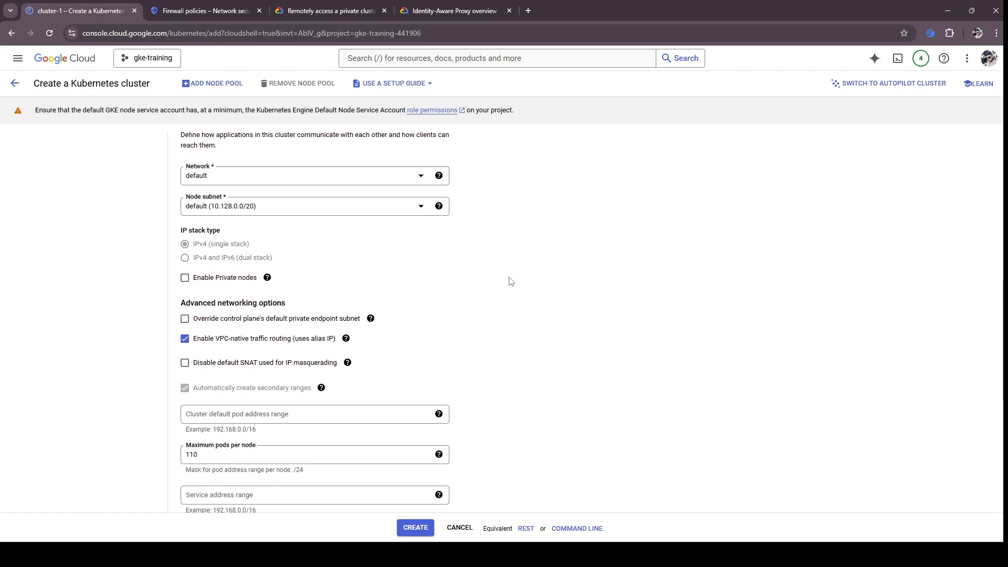
pyautogui.scroll(-1, 509, 282)
pyautogui.scroll(2, 247, 252)
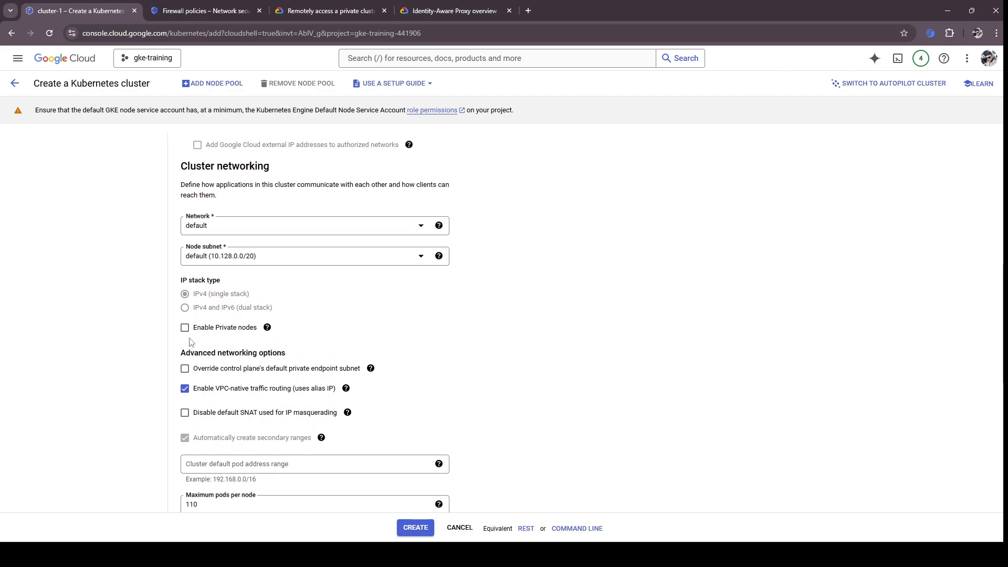
pyautogui.click(185, 328)
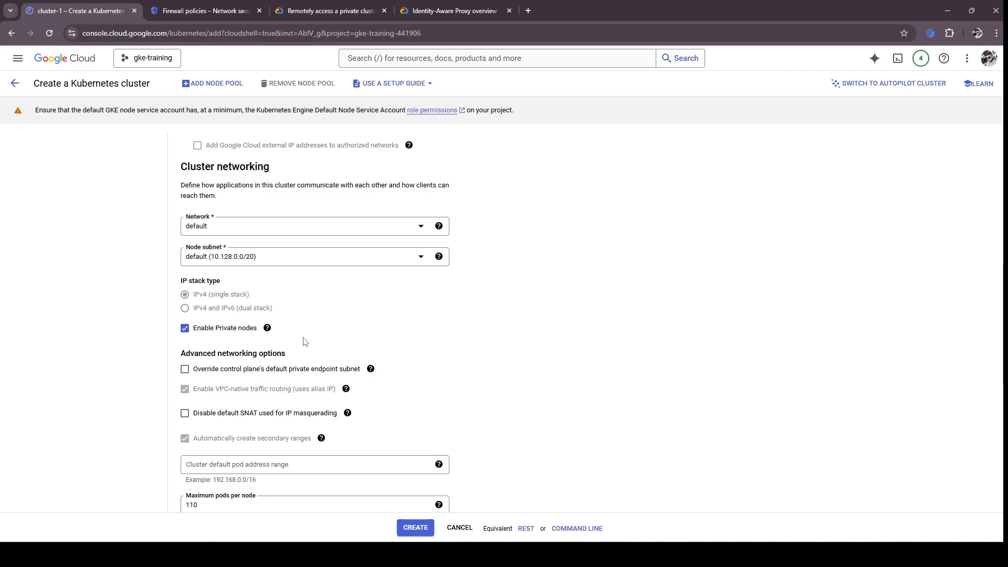
pyautogui.scroll(-1, 307, 337)
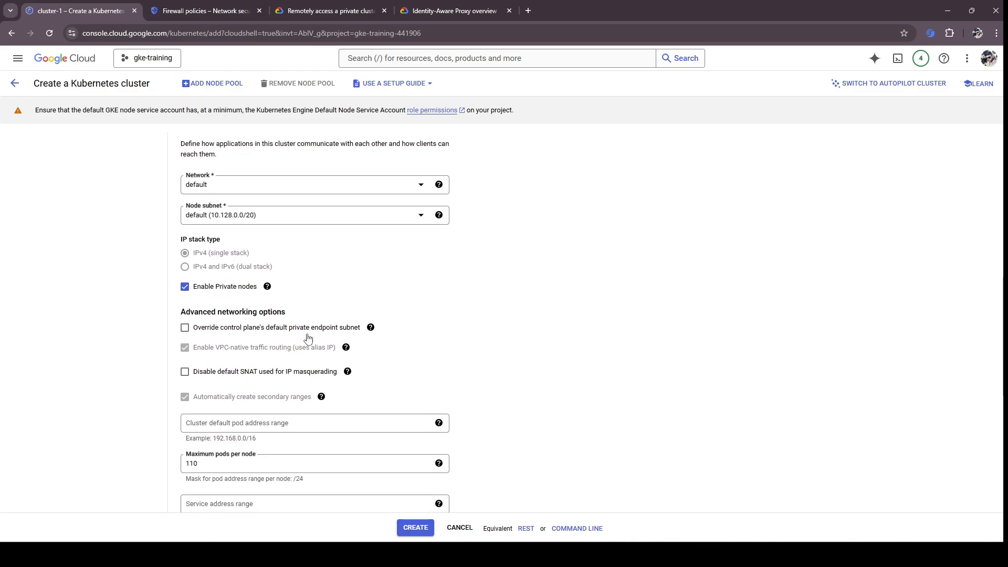
pyautogui.scroll(1, 310, 333)
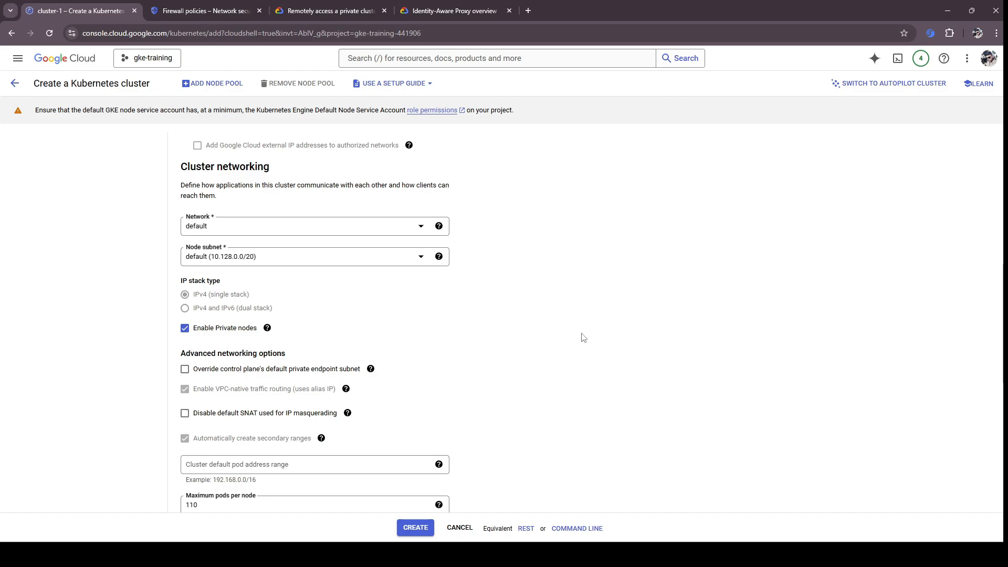
# Disable logging, Cloud Monitoring and the managed service for Prometheus in the cluster features.
pyautogui.scroll(5, 572, 334)
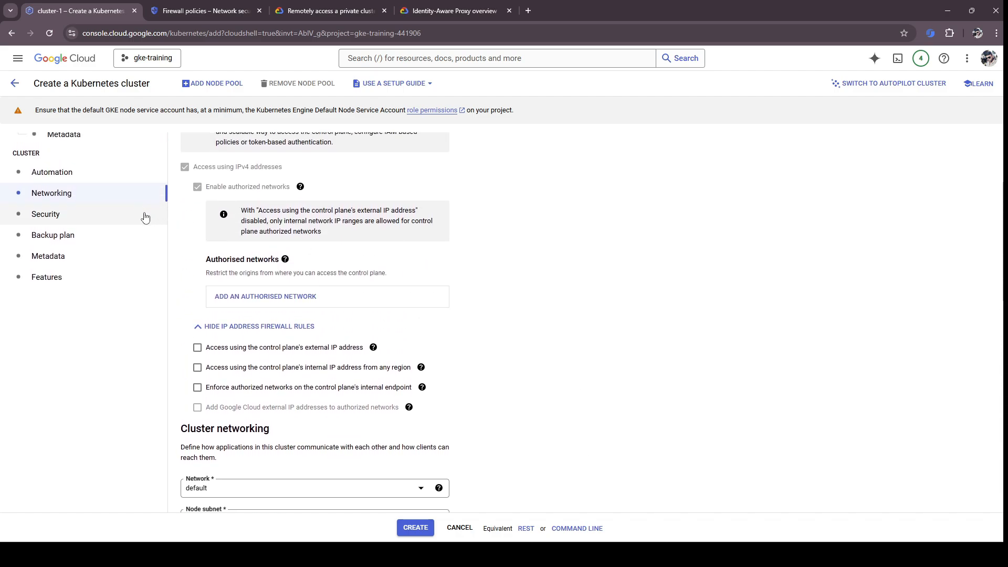
pyautogui.click(107, 214)
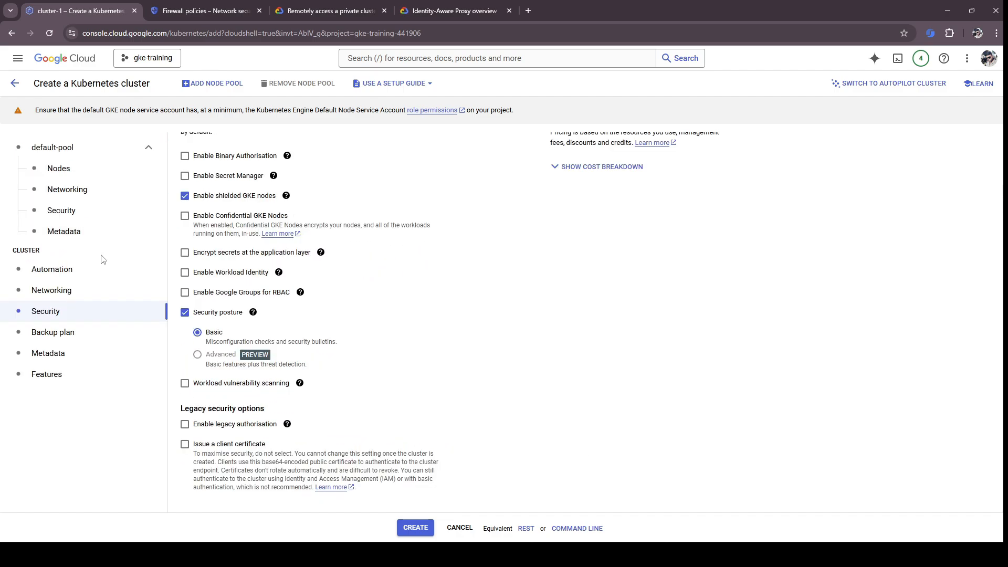
pyautogui.click(89, 331)
pyautogui.click(50, 413)
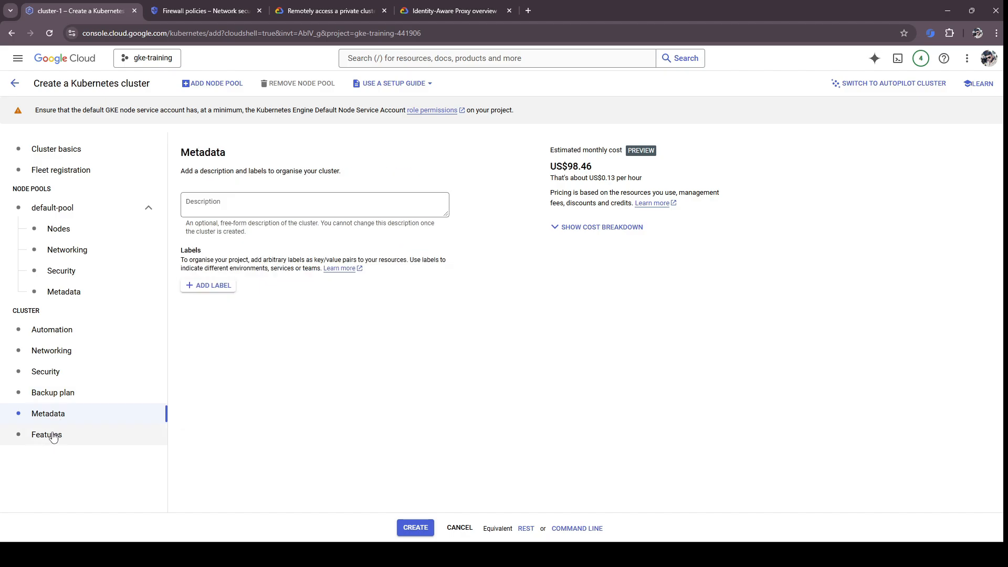
pyautogui.click(50, 435)
pyautogui.click(185, 193)
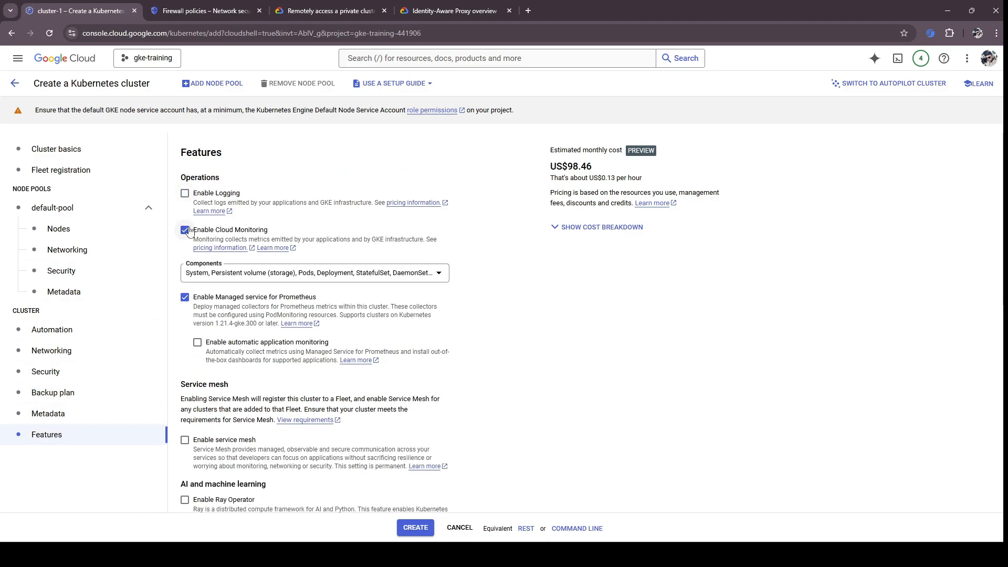
pyautogui.click(185, 230)
pyautogui.click(185, 267)
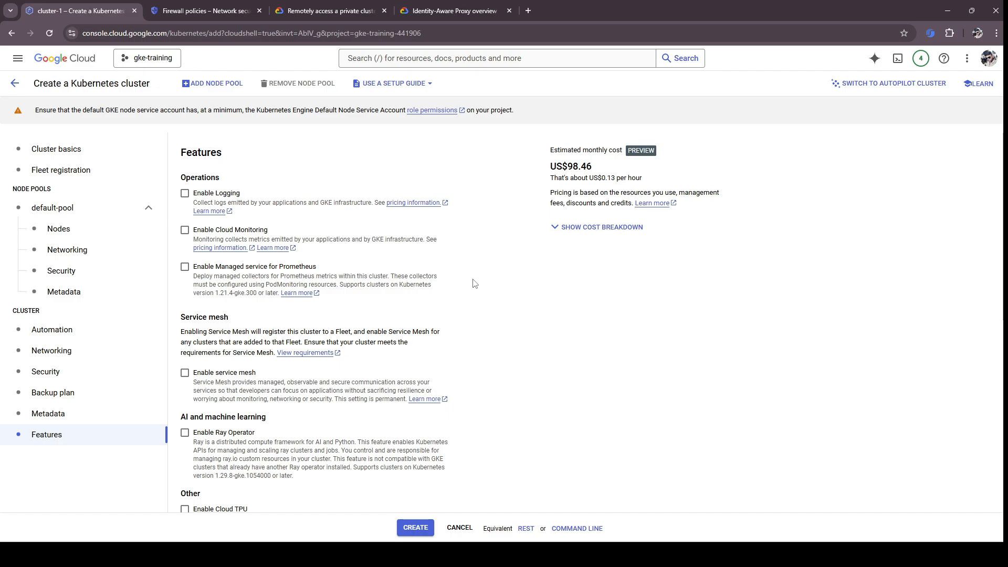
# Check the remaining feature options and create the cluster with the configured settings.
pyautogui.scroll(-2, 489, 298)
pyautogui.scroll(-5, 489, 298)
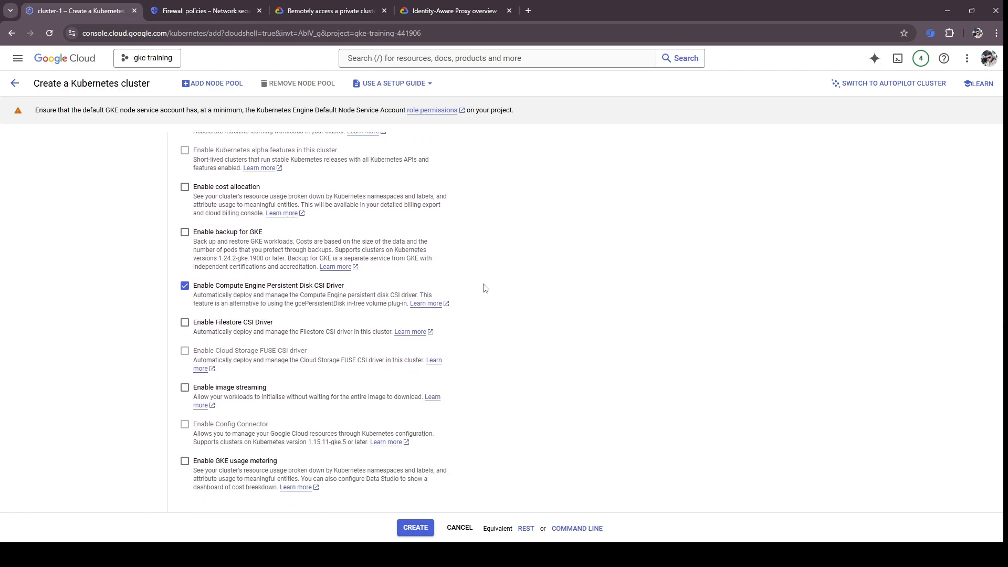
pyautogui.scroll(7, 485, 286)
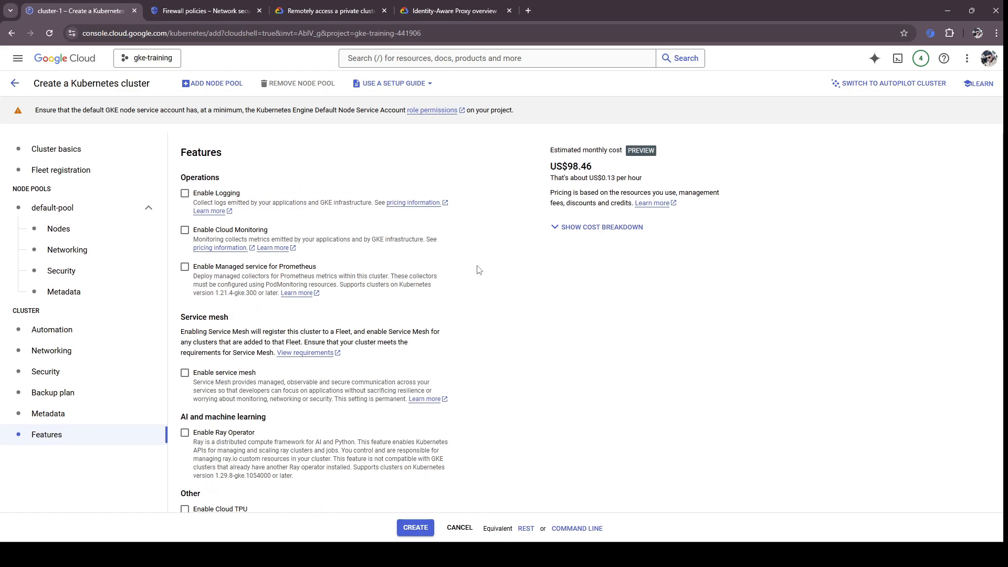
pyautogui.click(421, 531)
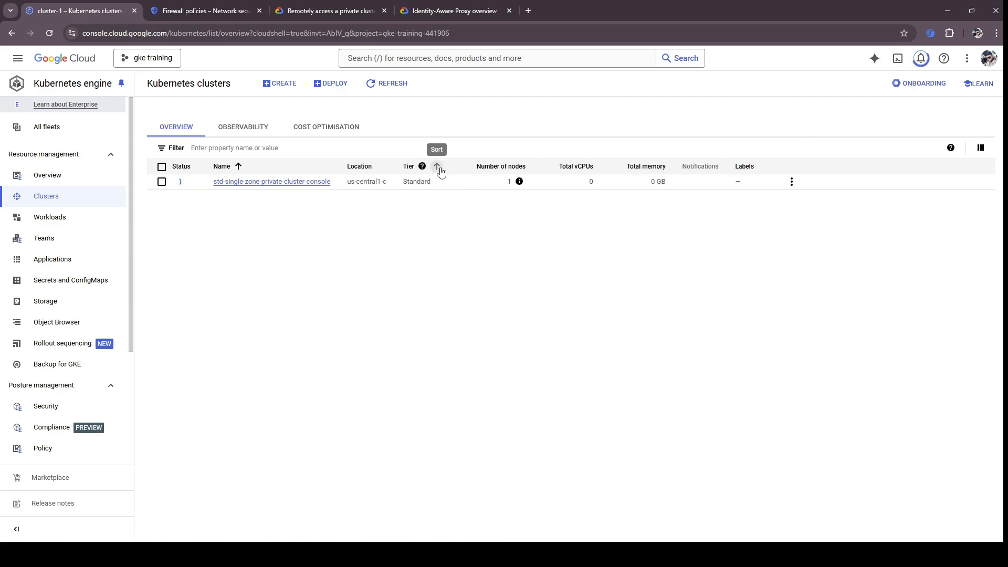
pyautogui.click(422, 166)
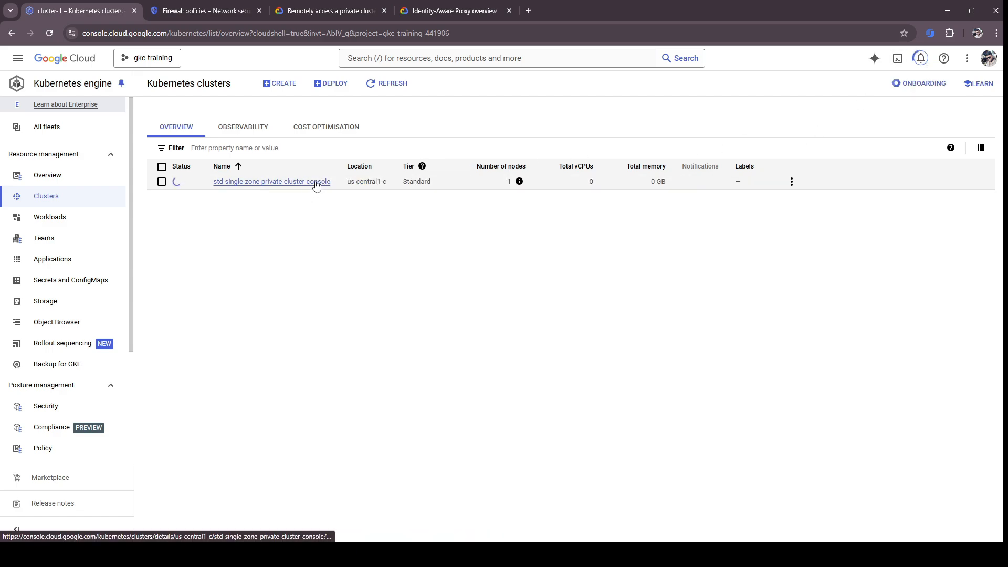
# Start a Cloud Shell terminal, enlarge it, and run gcloud config list to show the active configuration.
pyautogui.click(897, 59)
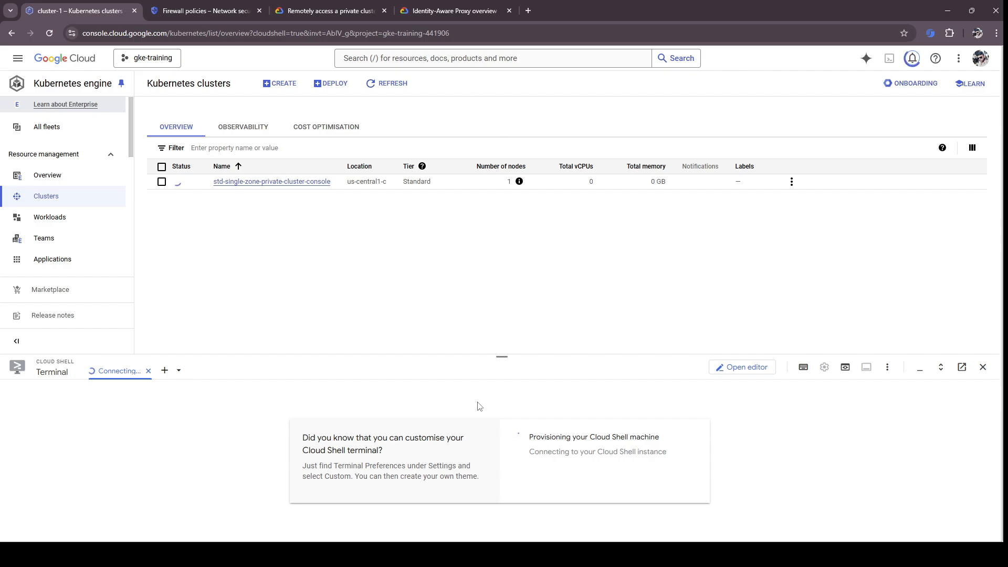
pyautogui.moveTo(502, 356); pyautogui.dragTo(524, 233)
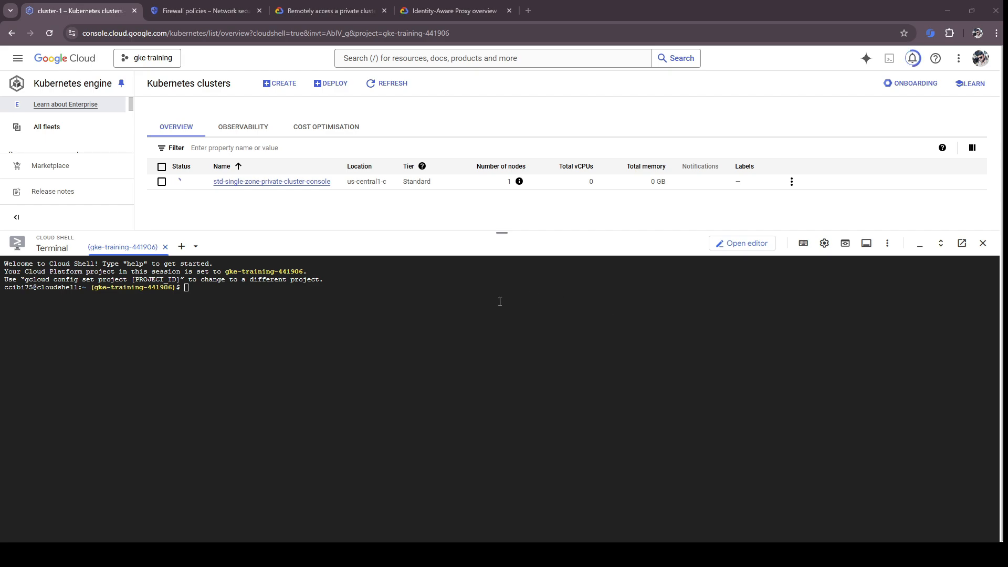
pyautogui.click(462, 310)
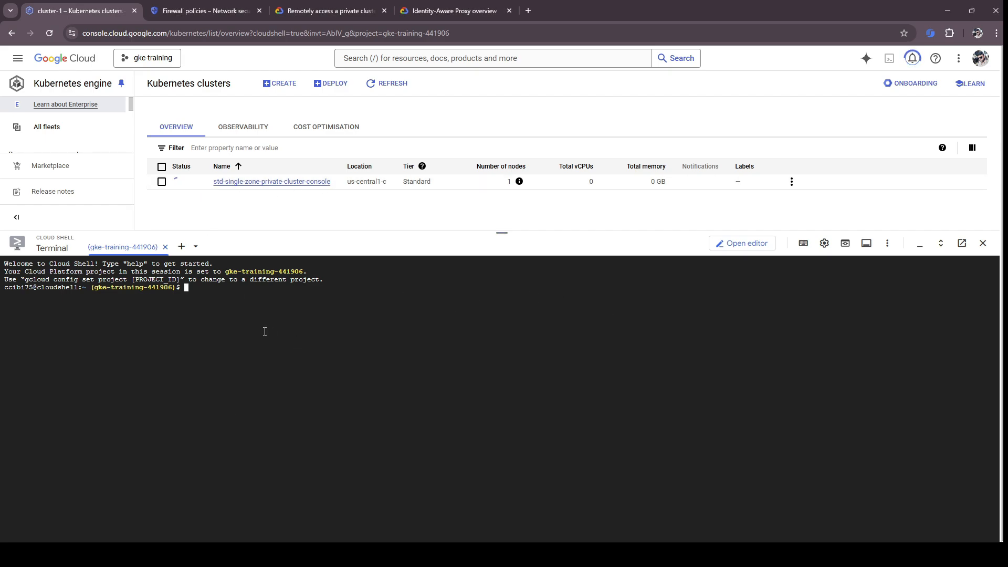
pyautogui.write('gcloud config list')
pyautogui.press('Return')
pyautogui.click(601, 426)
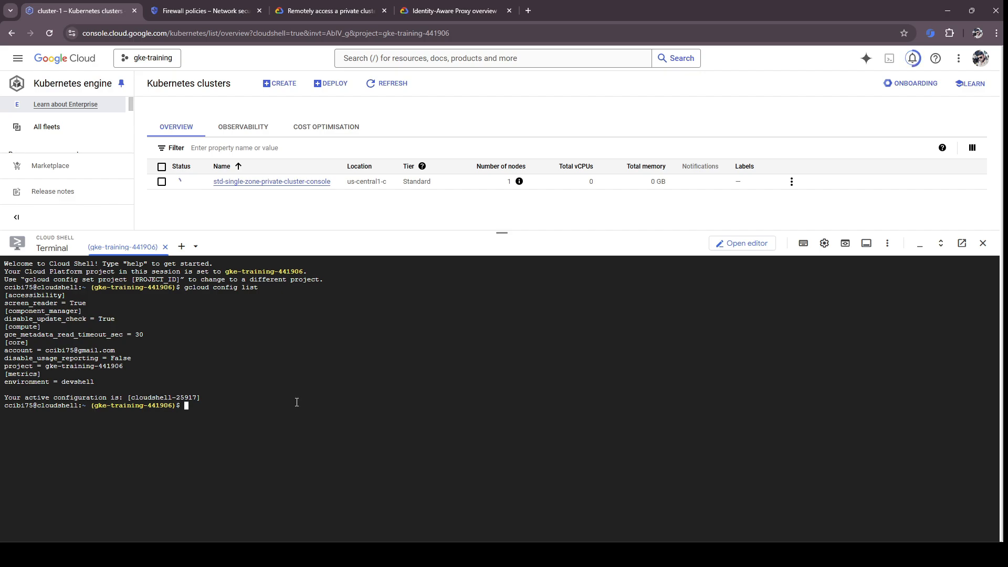
# Enter gcloud beta container clusters create "std-single-zone-private-cluster-cli" --zone "us-central1-a" --enable-private-endpoint --enable-private-nodes --enable-ip-alias at the Cloud Shell prompt, without running it.
pyautogui.write('gcloud beta container clusters create "std-single-zone-private-cluster-cli" --zone "us-central1-a" --enable-private-endpoint --enable-private-nodes --enable-ip-alias')
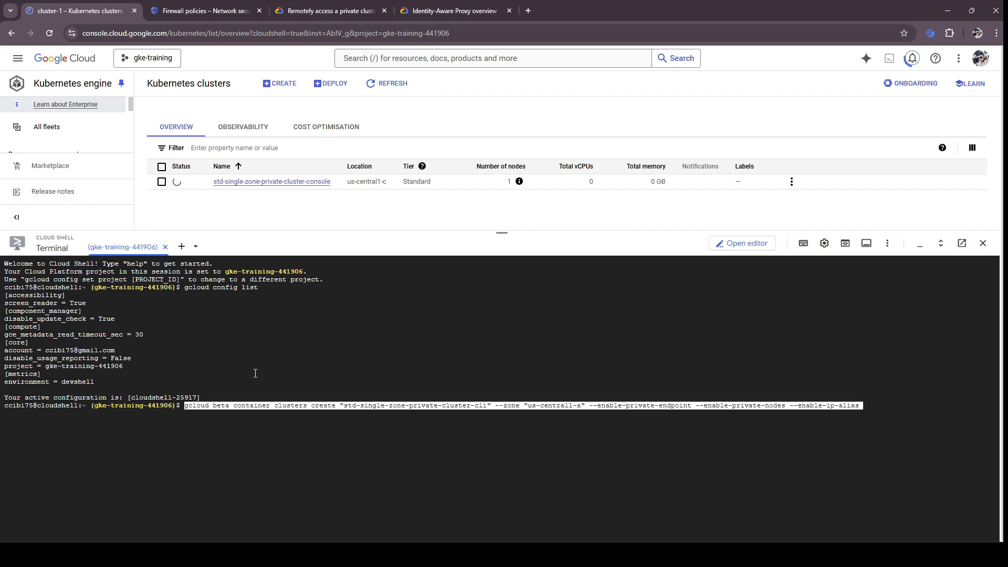
pyautogui.press('Left')
pyautogui.press('Right')
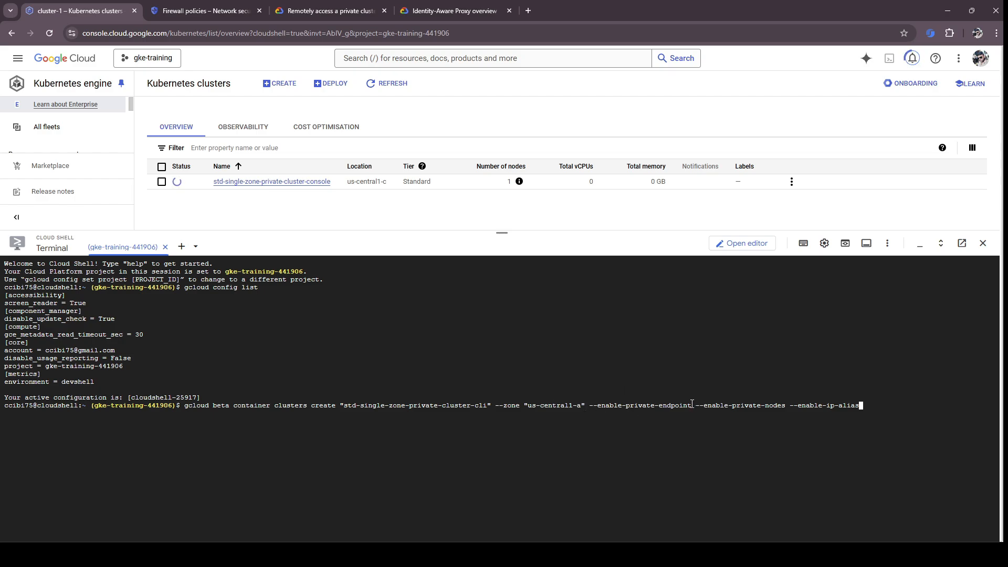
# Review the private endpoint, private nodes and IP alias flags, append --num-nodes "1" to the cluster creation command, and run it.
pyautogui.moveTo(692, 404); pyautogui.dragTo(590, 404)
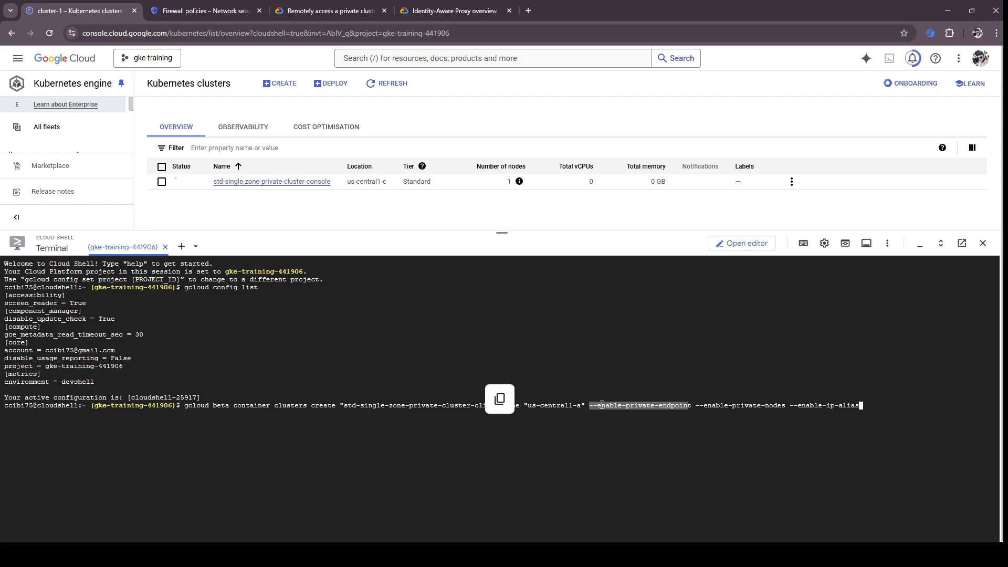
pyautogui.click(595, 405)
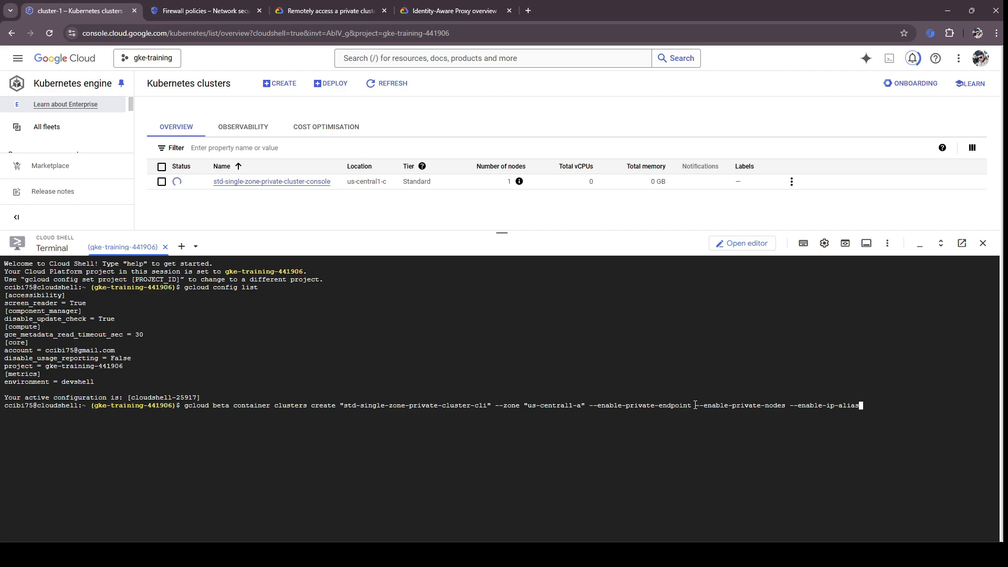
pyautogui.moveTo(695, 405); pyautogui.dragTo(786, 405)
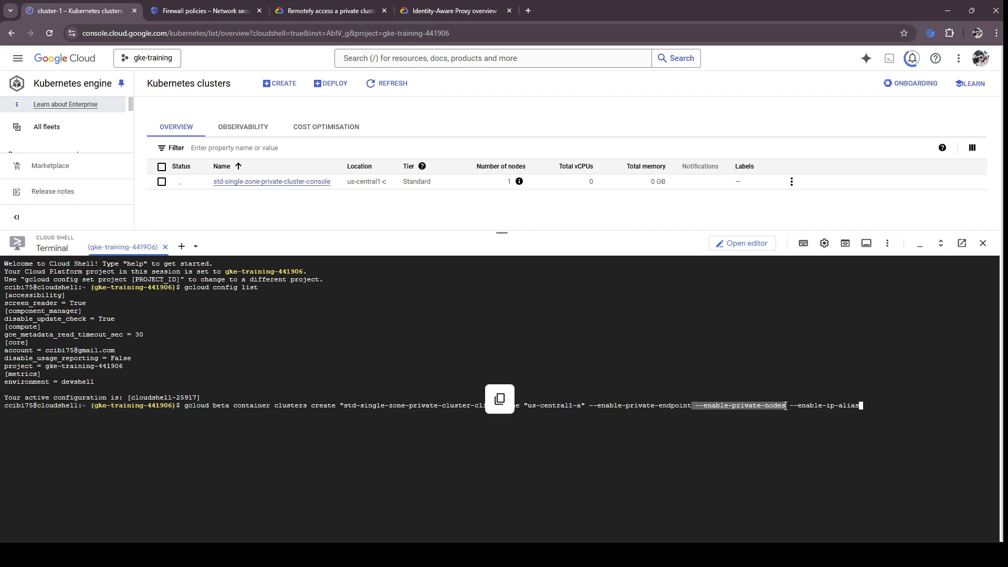
pyautogui.click(784, 406)
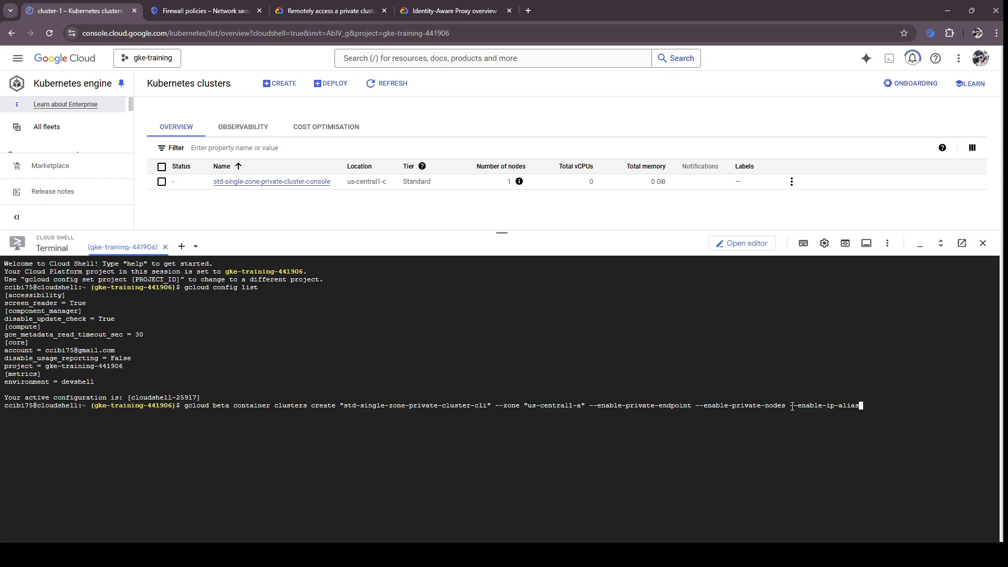
pyautogui.moveTo(791, 405); pyautogui.dragTo(859, 406)
pyautogui.click(690, 406)
pyautogui.write('--num-nodes "1"')
pyautogui.press('Return')
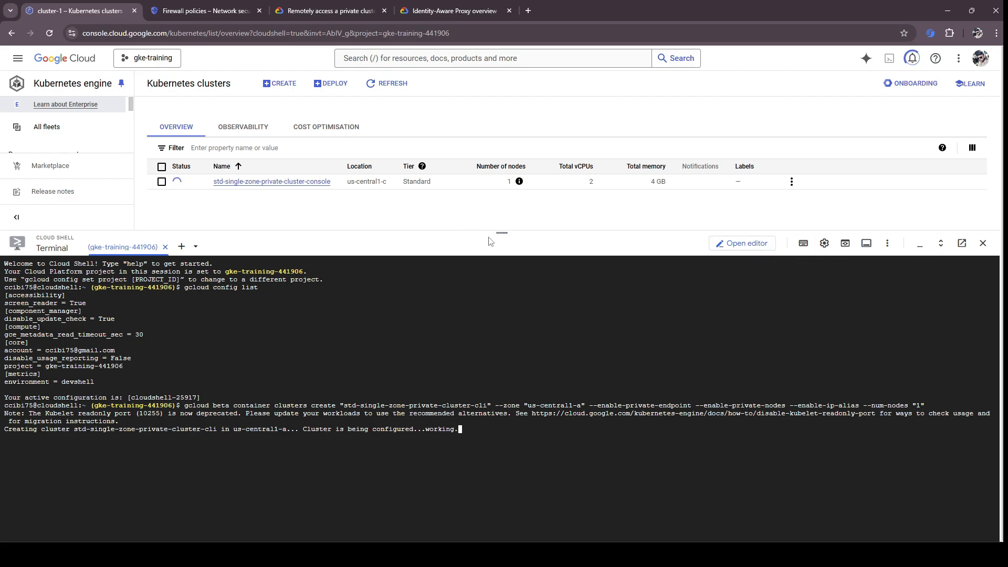
# Shrink the Cloud Shell terminal and refresh the Kubernetes clusters list.
pyautogui.moveTo(499, 234); pyautogui.dragTo(508, 491)
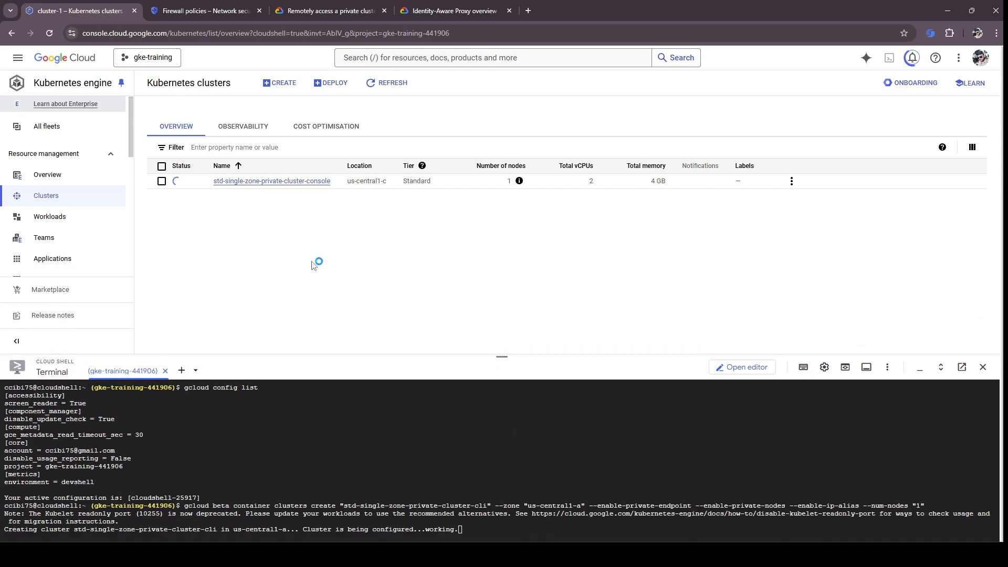
pyautogui.click(390, 83)
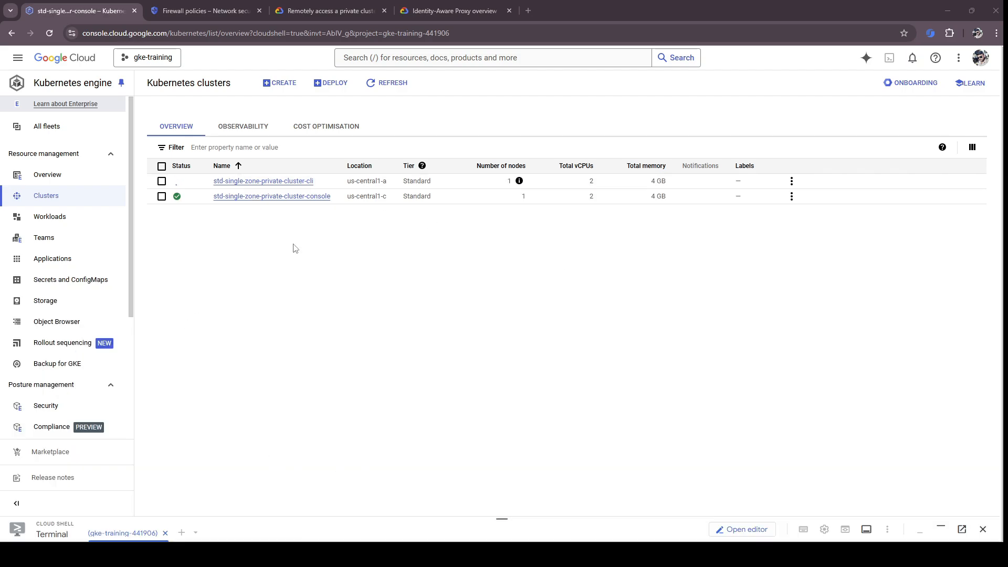
# Open the details of std-single-zone-private-cluster-console and check its public and private endpoints under control plane networking.
pyautogui.click(295, 199)
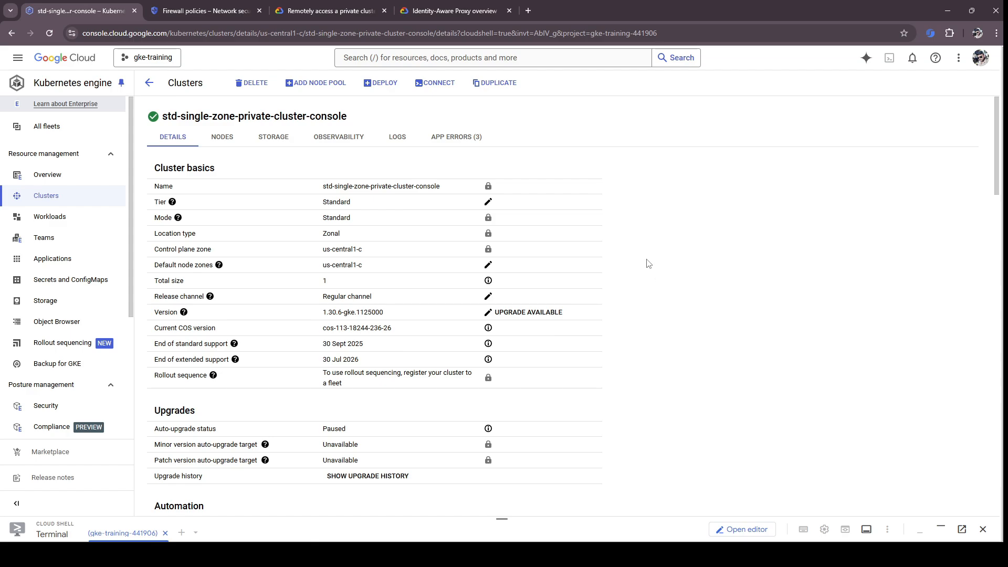
pyautogui.scroll(-1, 710, 252)
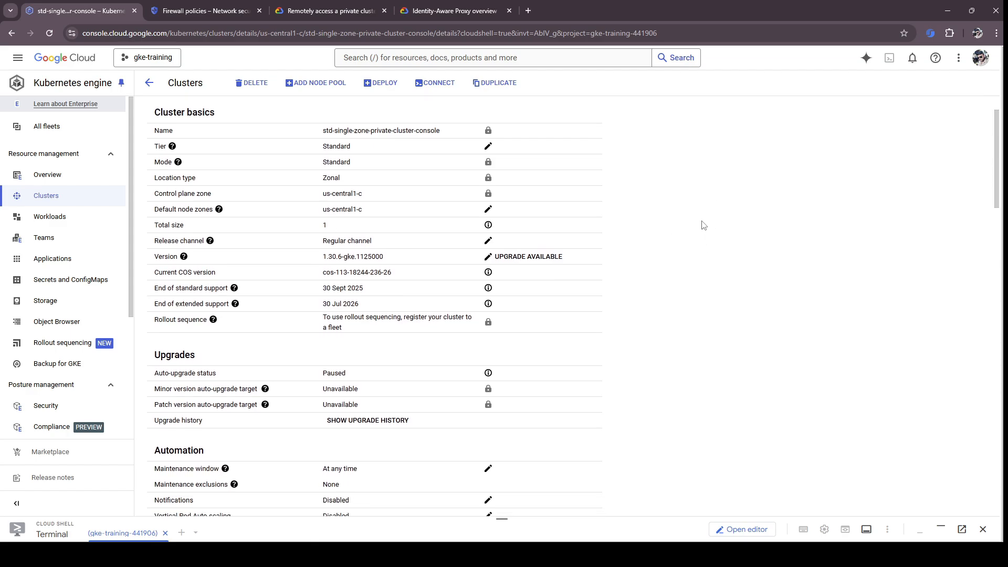
pyautogui.scroll(-5, 702, 220)
pyautogui.scroll(-3, 685, 205)
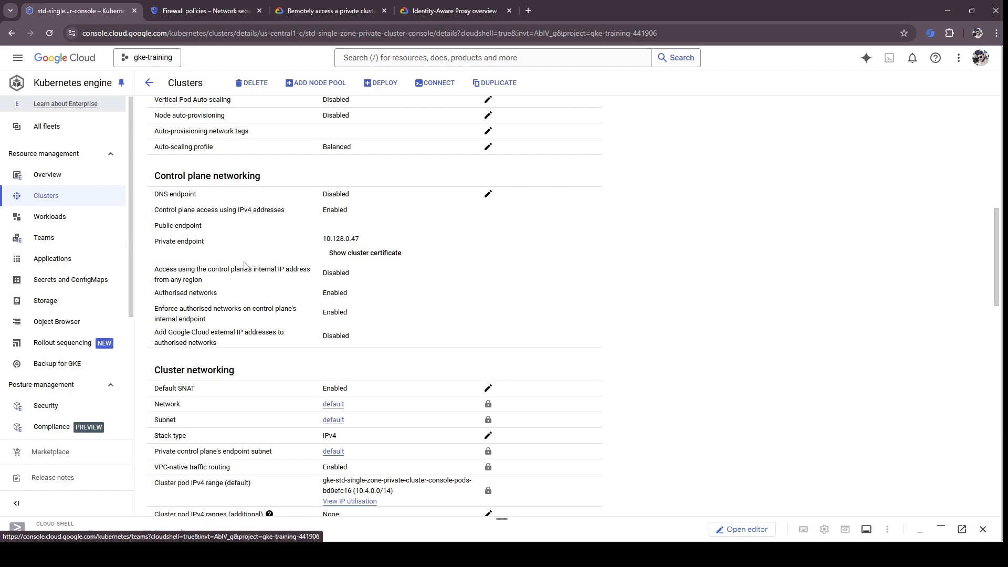
pyautogui.moveTo(154, 226); pyautogui.dragTo(200, 226)
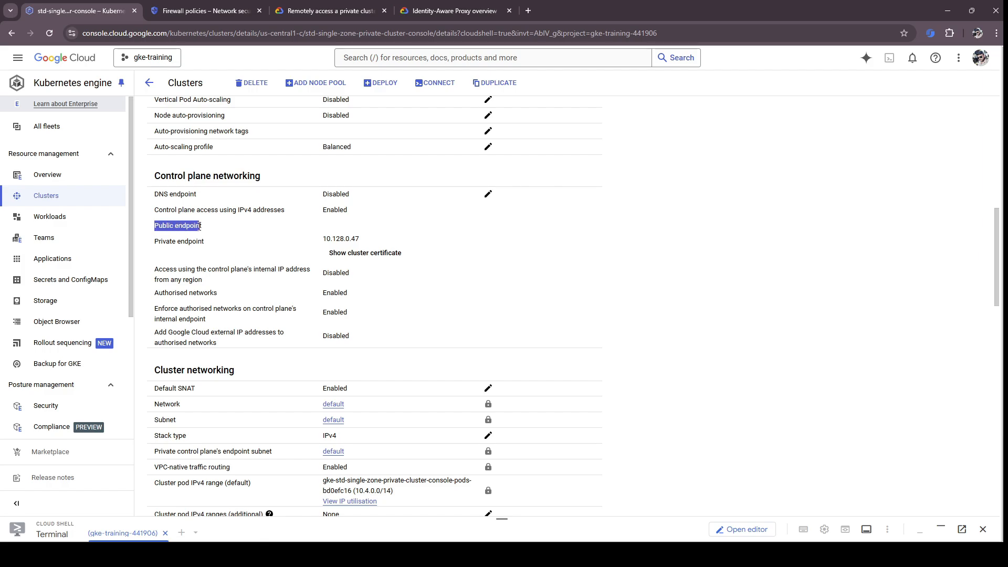
pyautogui.click(321, 229)
pyautogui.moveTo(320, 239); pyautogui.dragTo(361, 243)
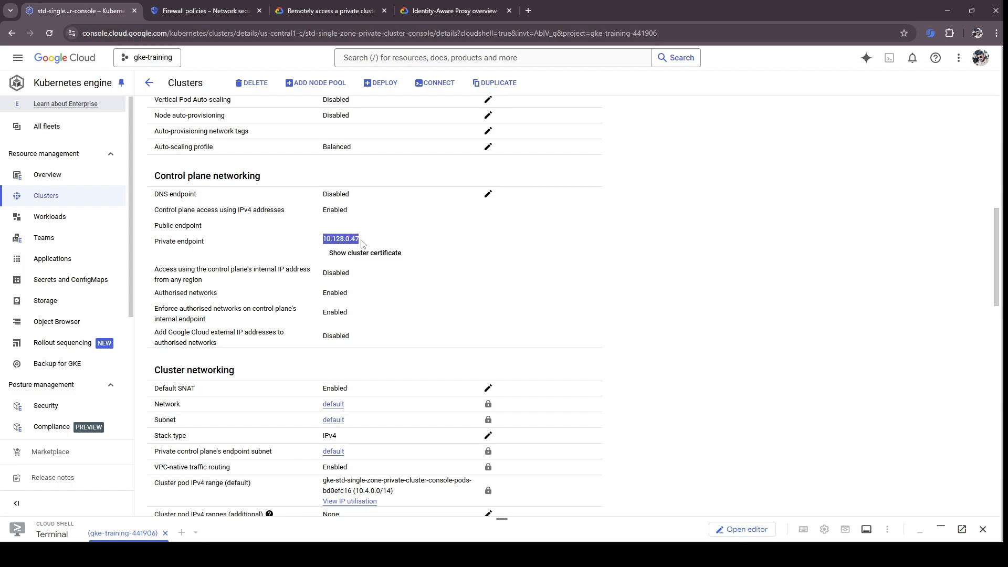
# Check the authorised networks setting and its enforcement on the control plane's internal endpoint for std-single-zone-private-cluster-console.
pyautogui.click(361, 242)
pyautogui.moveTo(156, 292); pyautogui.dragTo(382, 293)
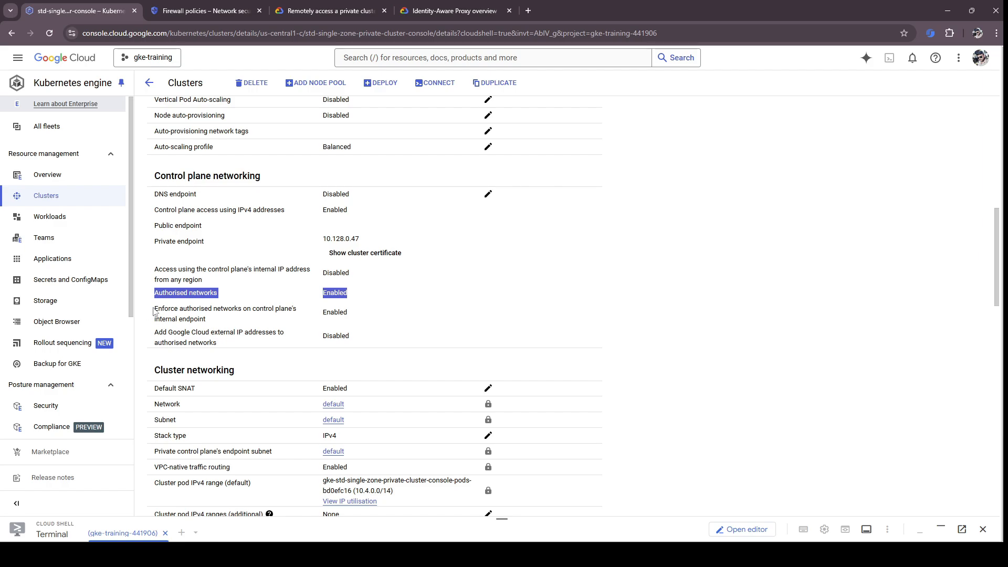
pyautogui.moveTo(157, 308); pyautogui.dragTo(211, 321)
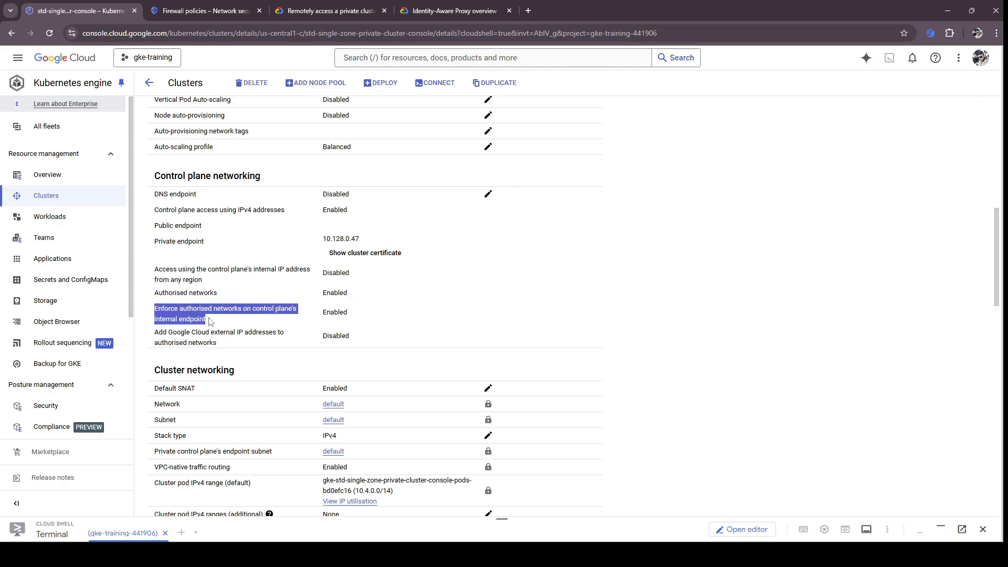
pyautogui.click(212, 321)
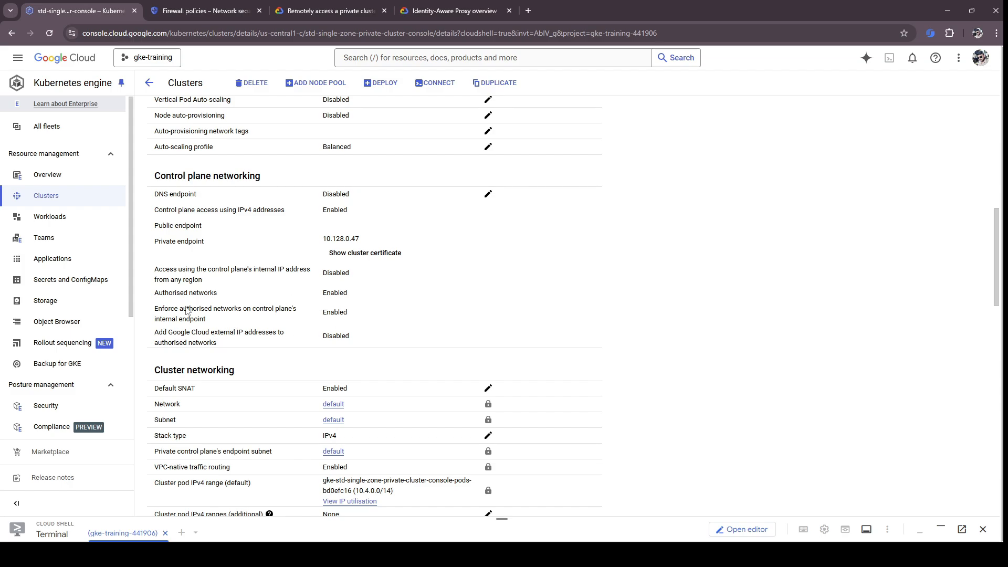
# Open the cluster's node from its node list and inspect the node details and its default-pool node pool.
pyautogui.scroll(10, 256, 251)
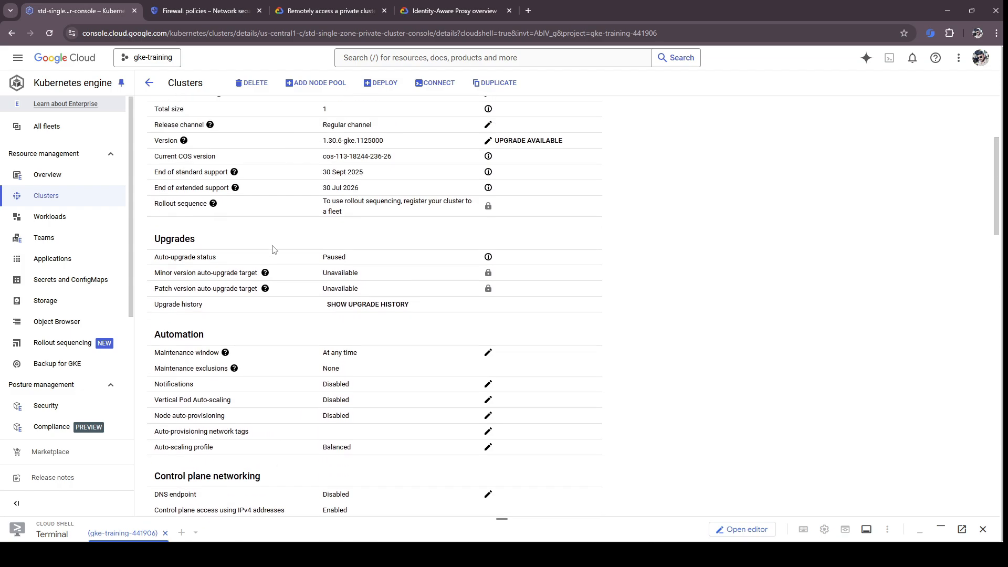
pyautogui.click(214, 139)
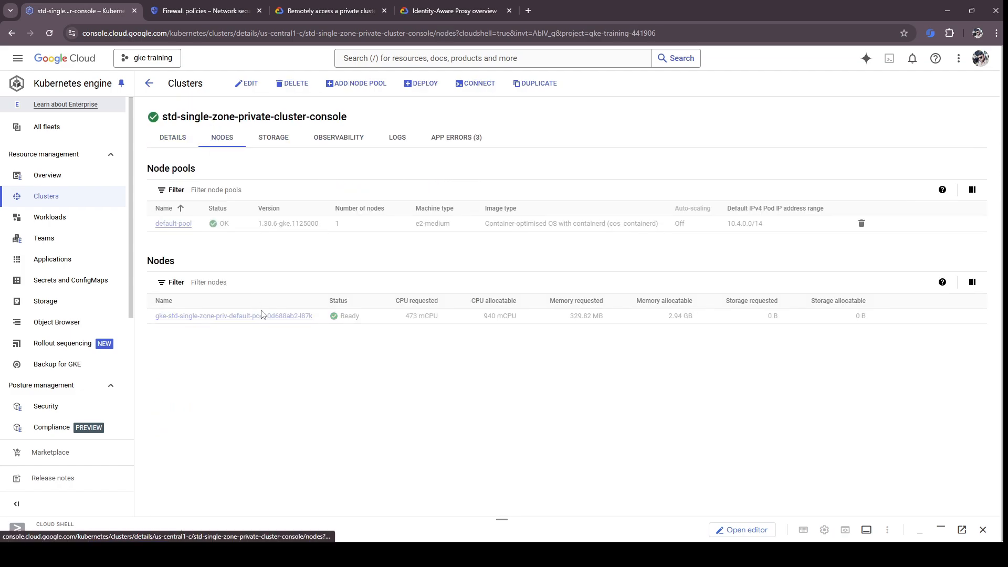
pyautogui.click(234, 316)
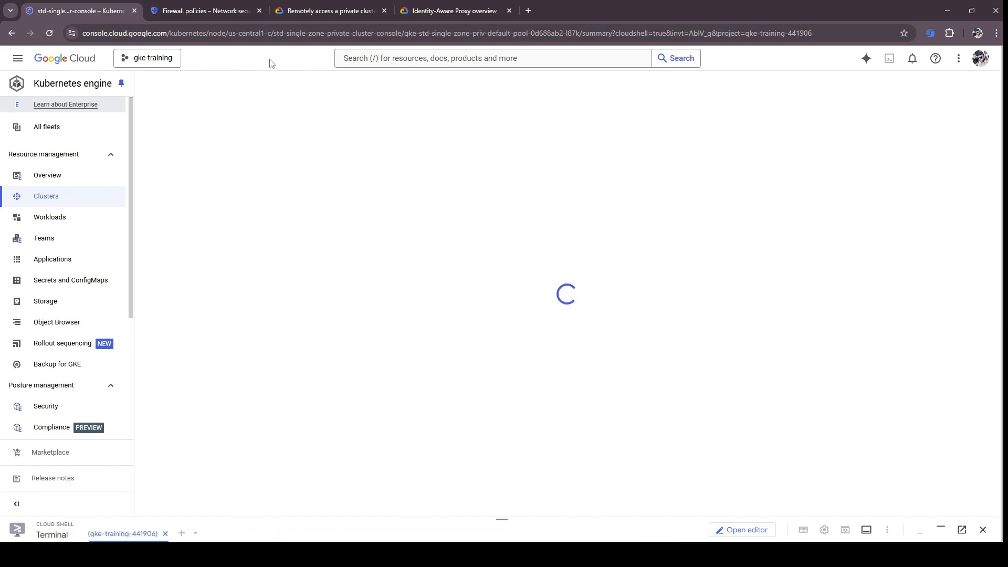
pyautogui.click(231, 138)
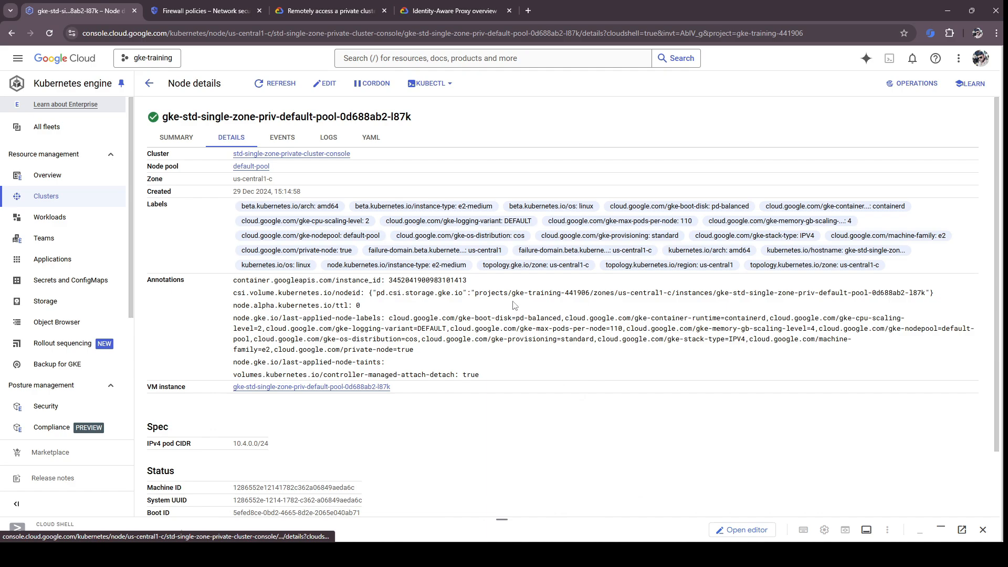
pyautogui.scroll(-2, 514, 305)
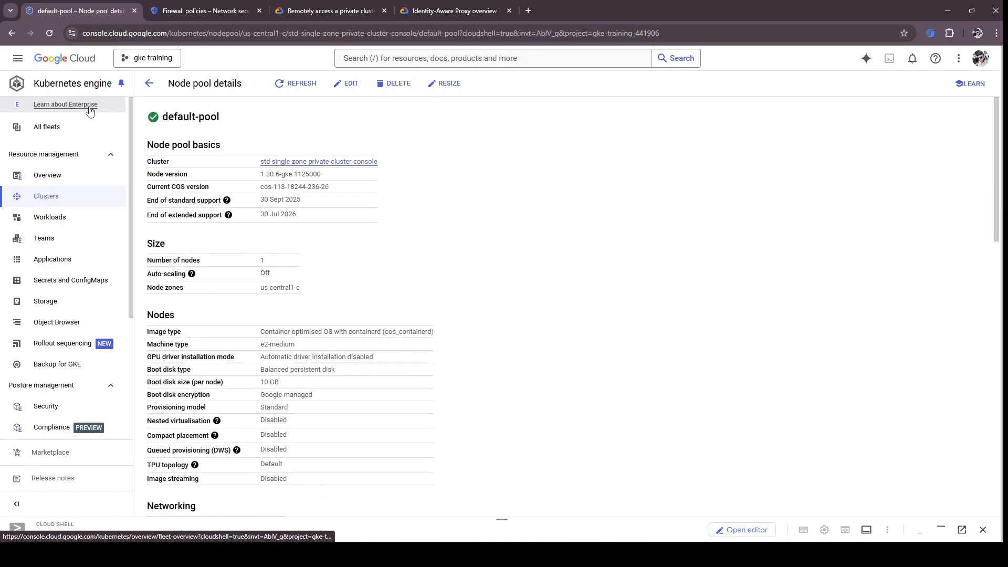
# Open the Compute Engine VM instances list in a separate browser tab and check the external IP of the cluster nodes.
pyautogui.click(16, 55)
pyautogui.moveTo(85, 262)
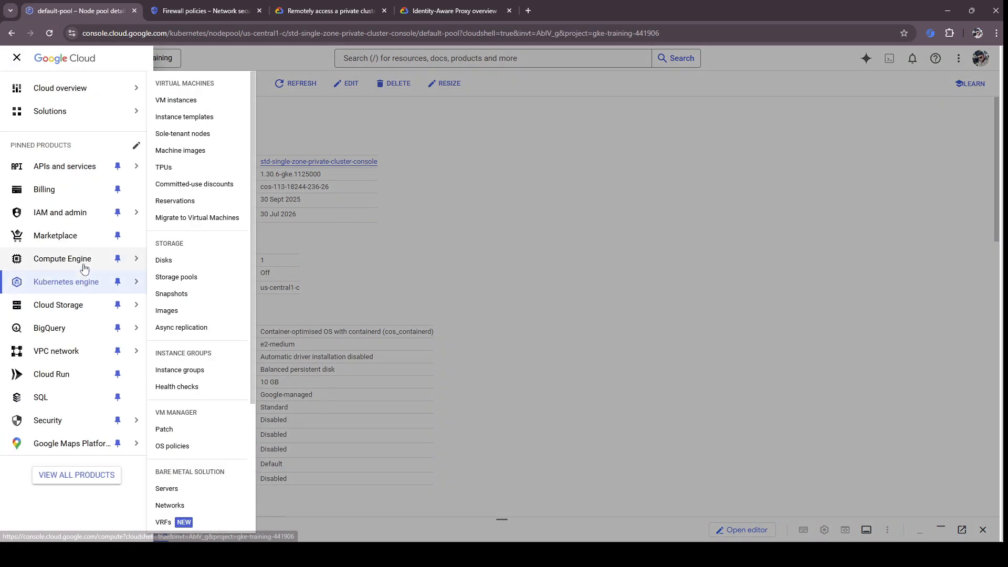
pyautogui.keyDown('ctrl'); pyautogui.click(182, 101); pyautogui.keyUp('ctrl')
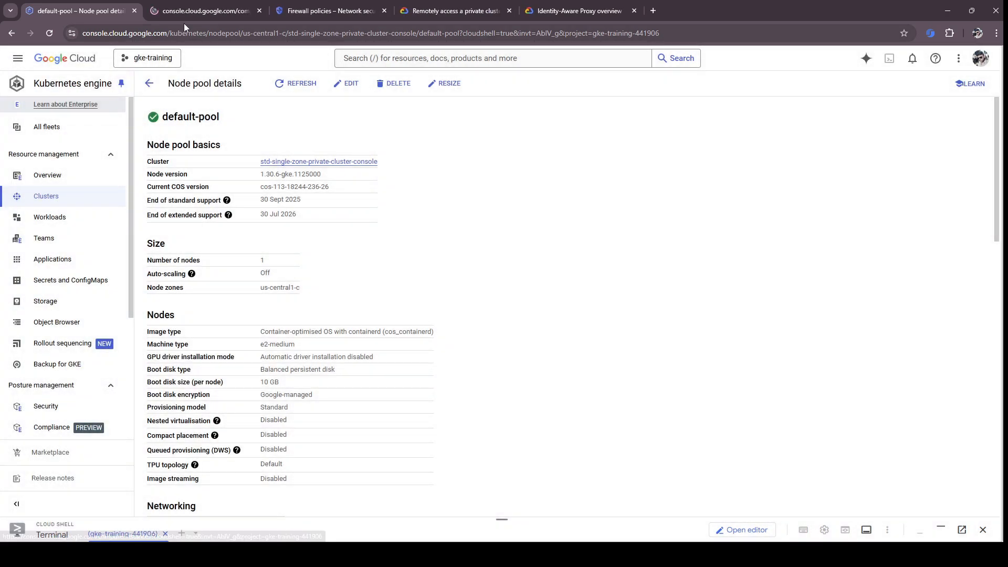
pyautogui.click(192, 11)
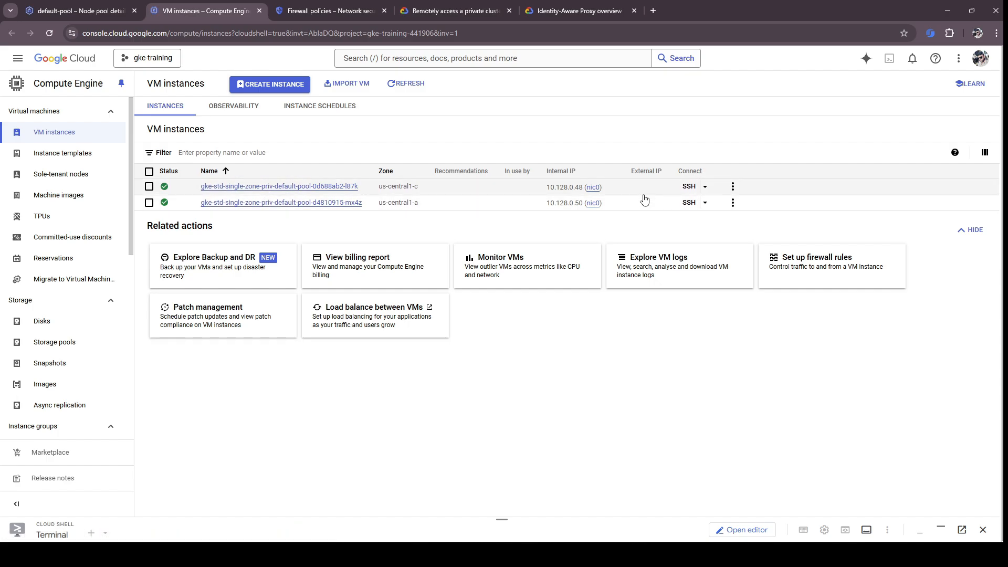
# Match the node listed under default-pool with its VM instance and check that instance's internal and external IP entries.
pyautogui.click(81, 9)
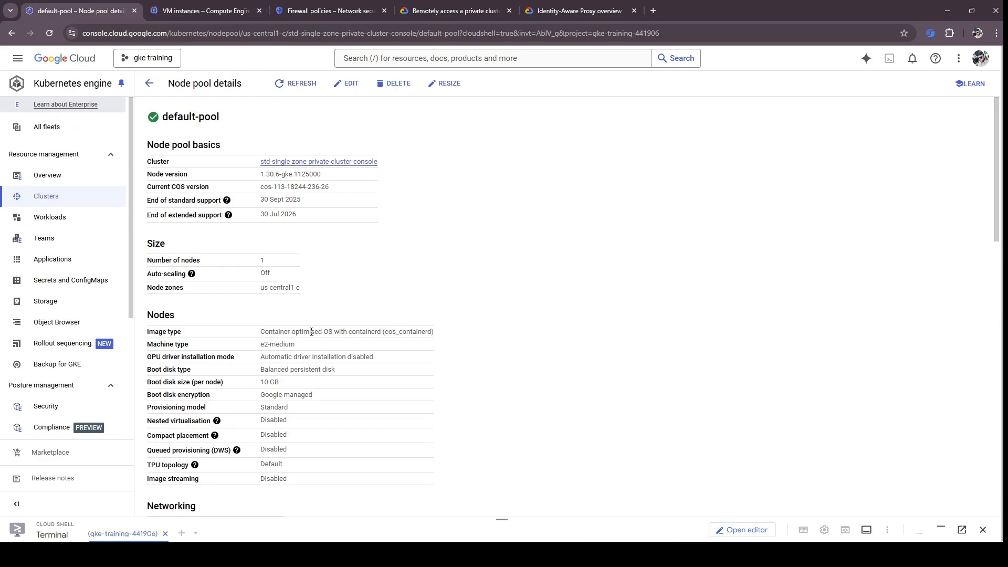
pyautogui.scroll(-15, 311, 332)
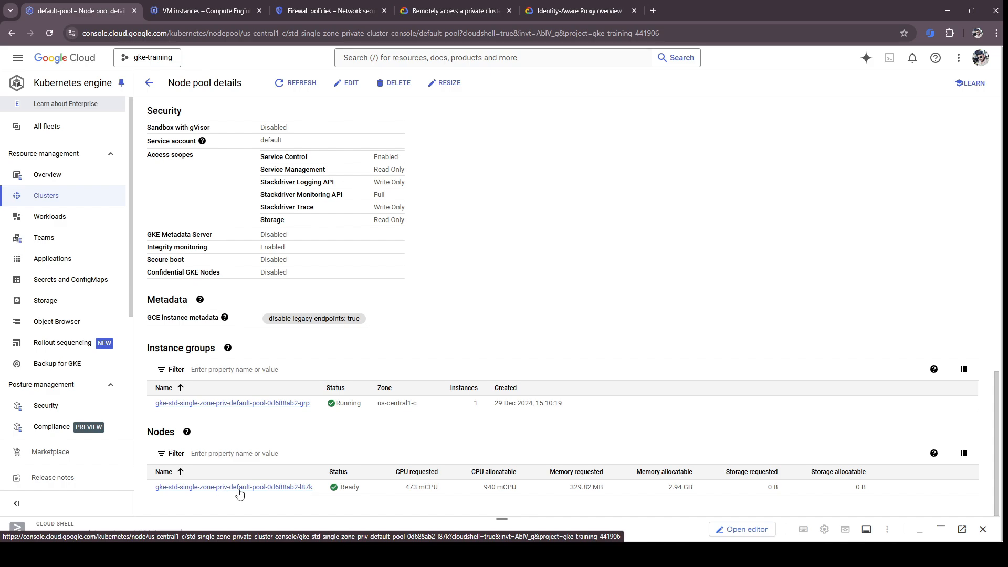
pyautogui.click(202, 11)
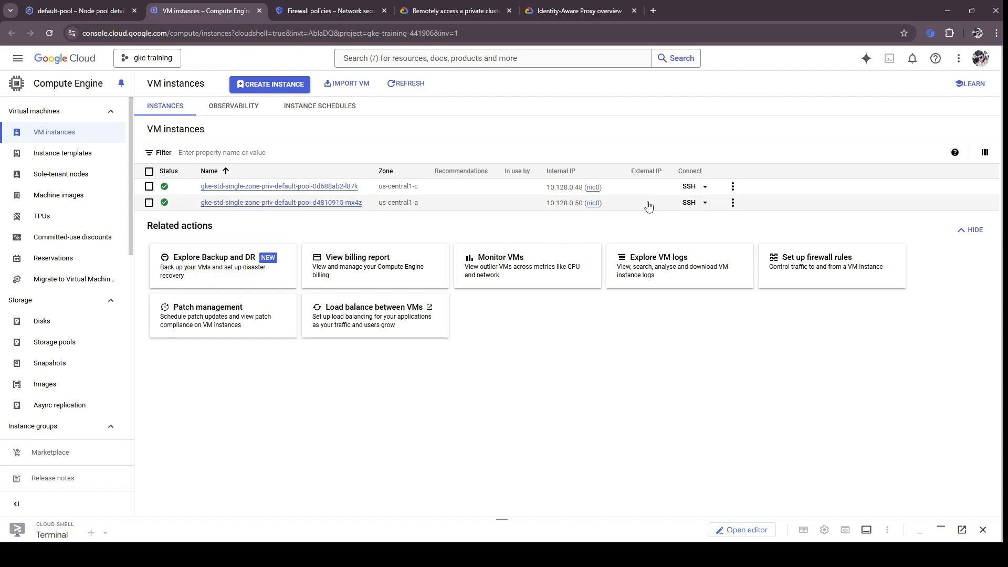
pyautogui.hotkey('ctrl', 'shift', 'Tab')
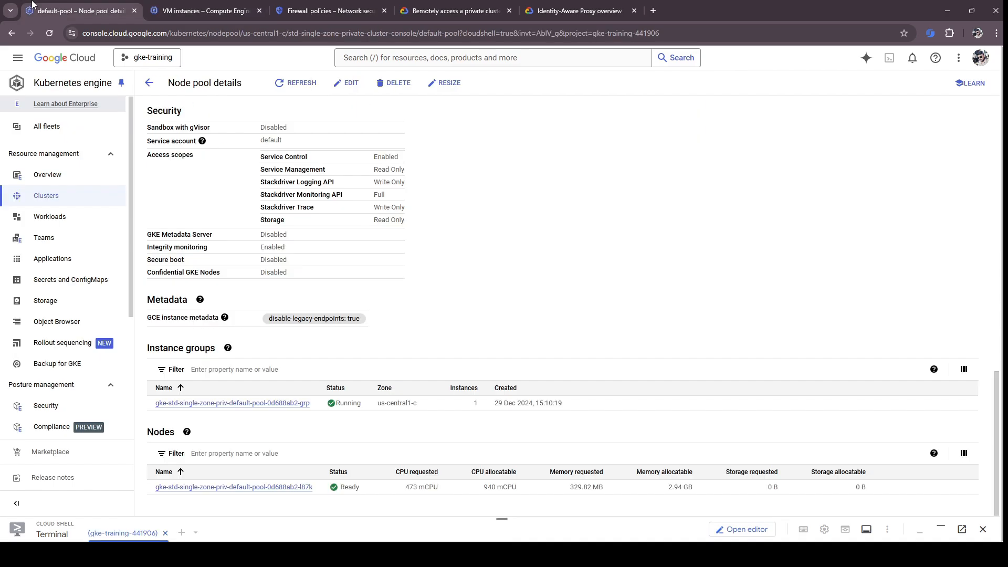
# Open the details of std-single-zone-private-cluster-cli at the control plane networking section.
pyautogui.click(46, 195)
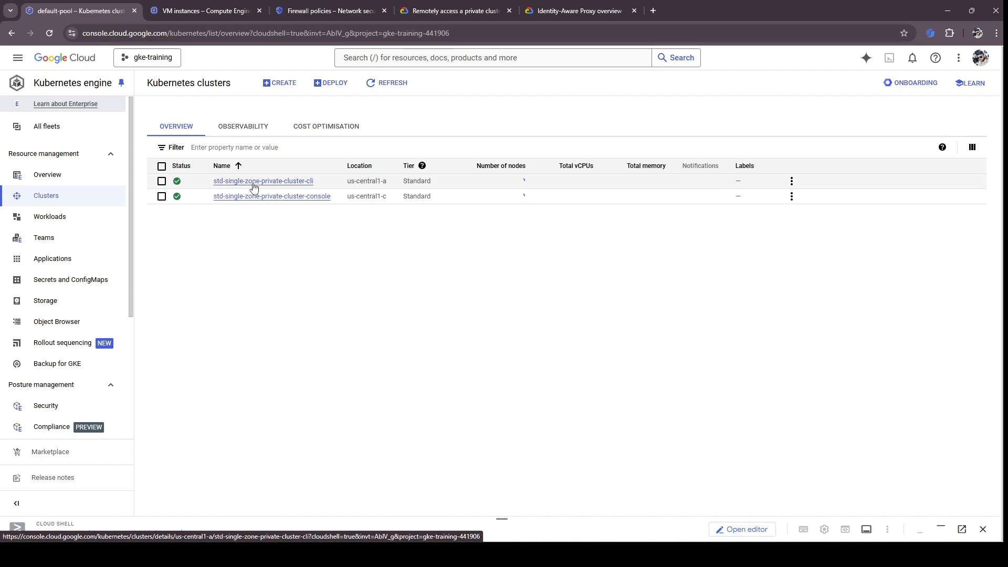
pyautogui.click(254, 182)
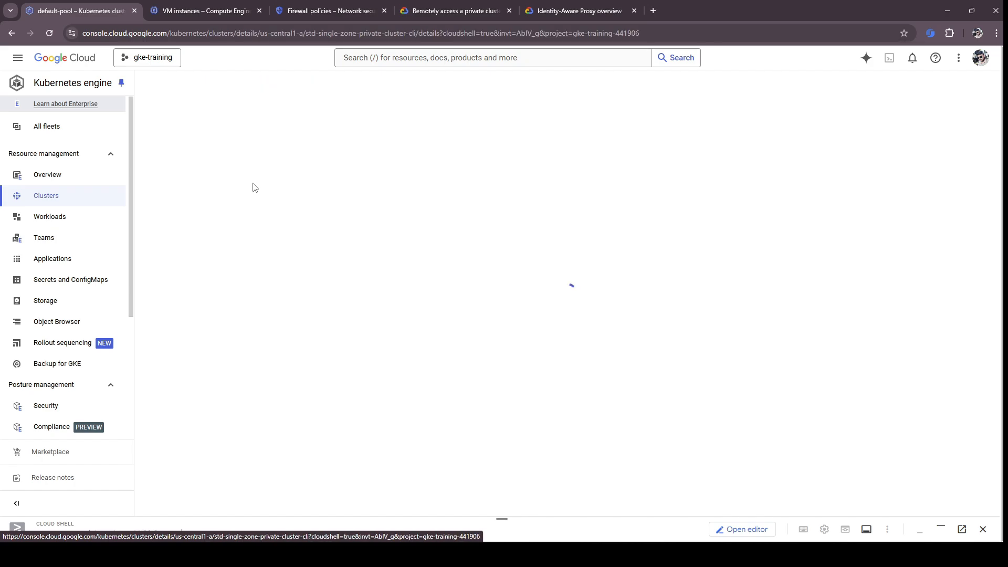
pyautogui.scroll(-8, 405, 297)
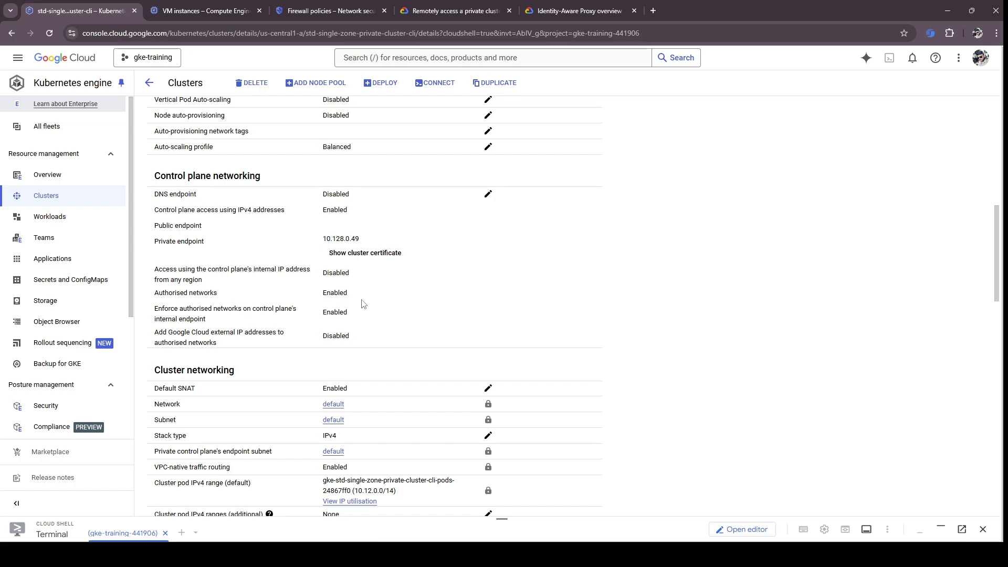
# Check the CLI-created cluster's authorised networks setting and its enforcement on the control plane's internal endpoint.
pyautogui.moveTo(323, 313); pyautogui.dragTo(348, 314)
pyautogui.moveTo(179, 310); pyautogui.dragTo(186, 313)
pyautogui.tripleClick(187, 313)
pyautogui.click(192, 321)
pyautogui.moveTo(323, 313); pyautogui.dragTo(355, 315)
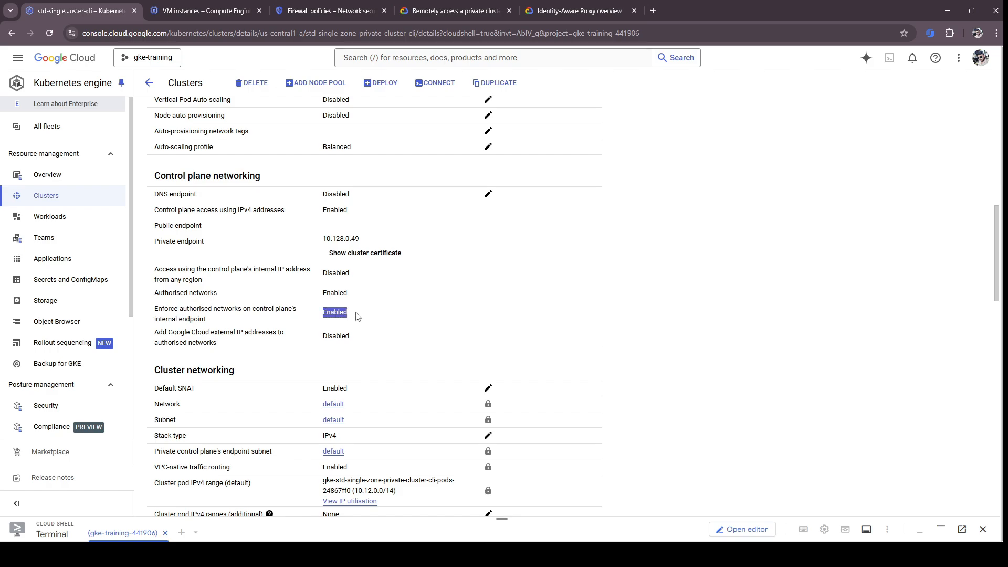
pyautogui.click(356, 316)
pyautogui.moveTo(164, 292); pyautogui.dragTo(351, 293)
pyautogui.click(361, 294)
# Review the CLI-created cluster's basics and control plane networking once more and return to the Kubernetes clusters list.
pyautogui.scroll(10, 395, 179)
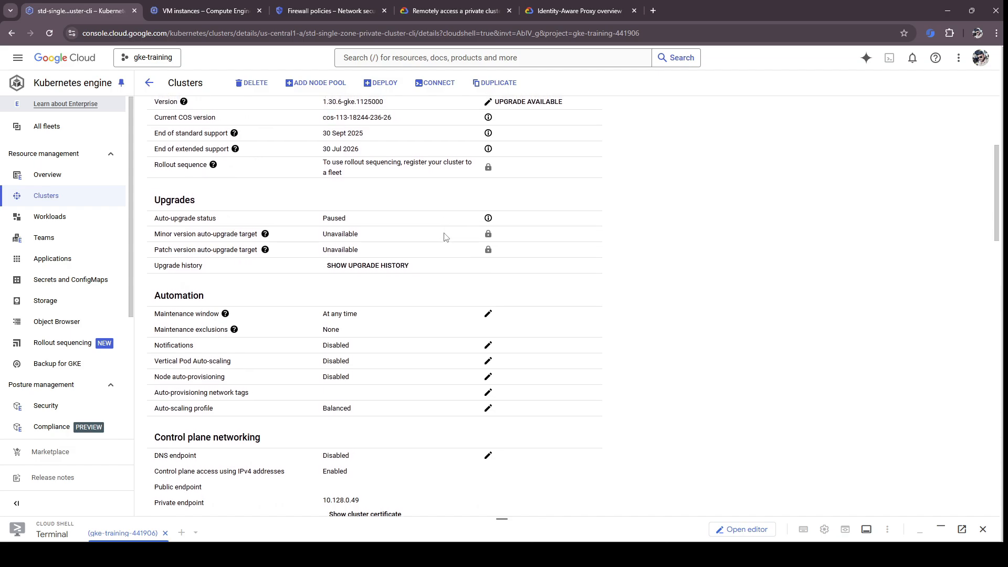
pyautogui.scroll(1, 420, 227)
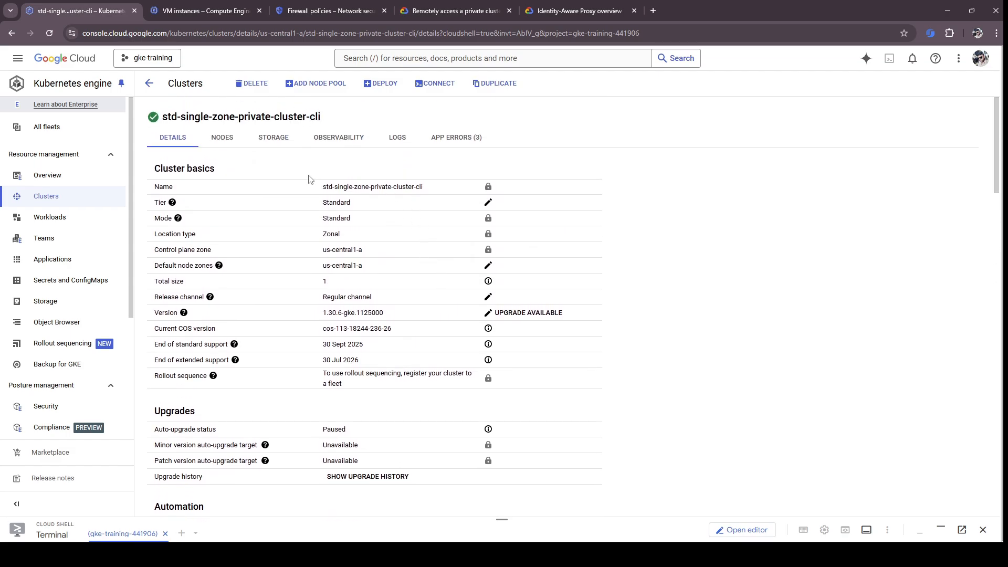
pyautogui.scroll(-6, 249, 278)
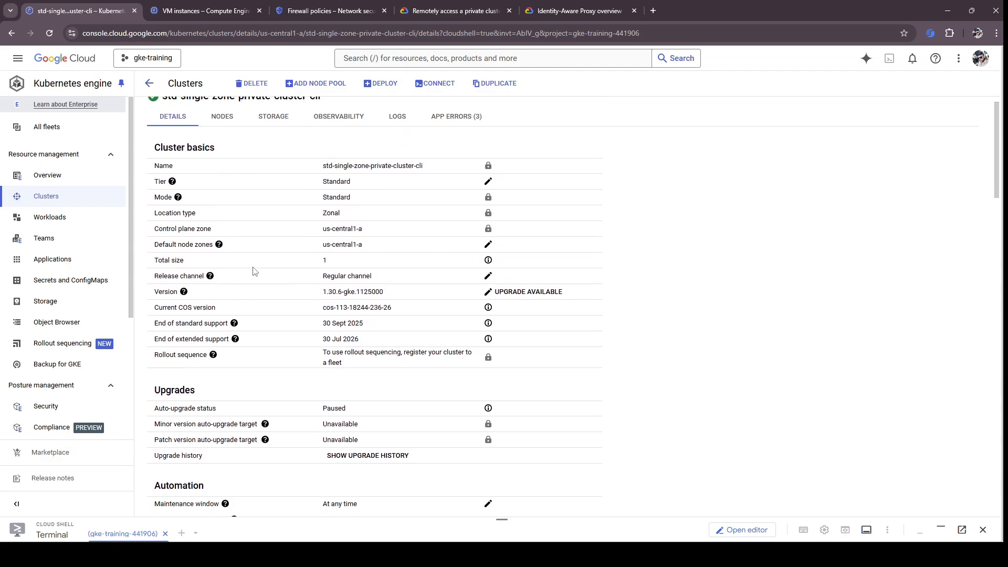
pyautogui.scroll(-3, 242, 292)
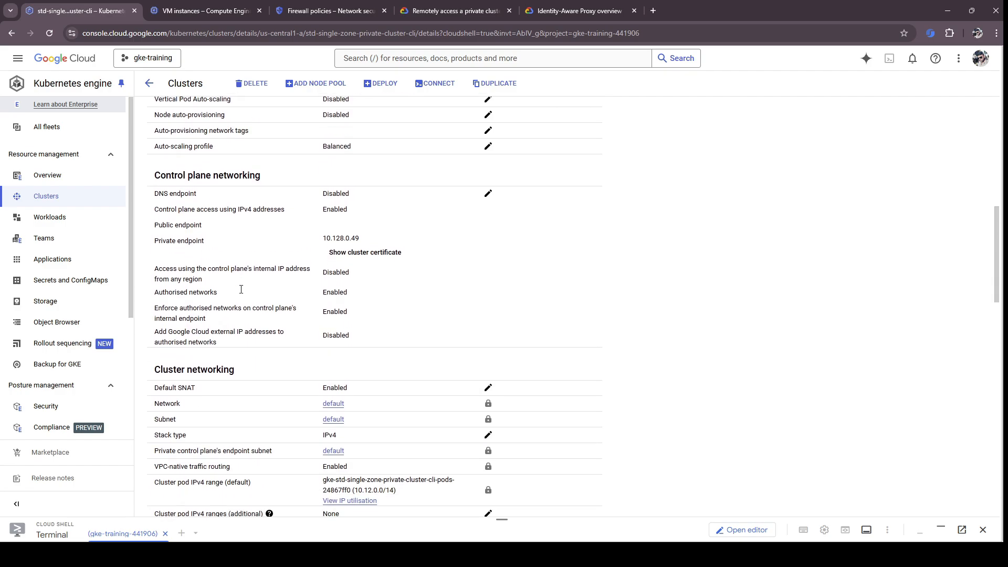
pyautogui.scroll(1, 263, 253)
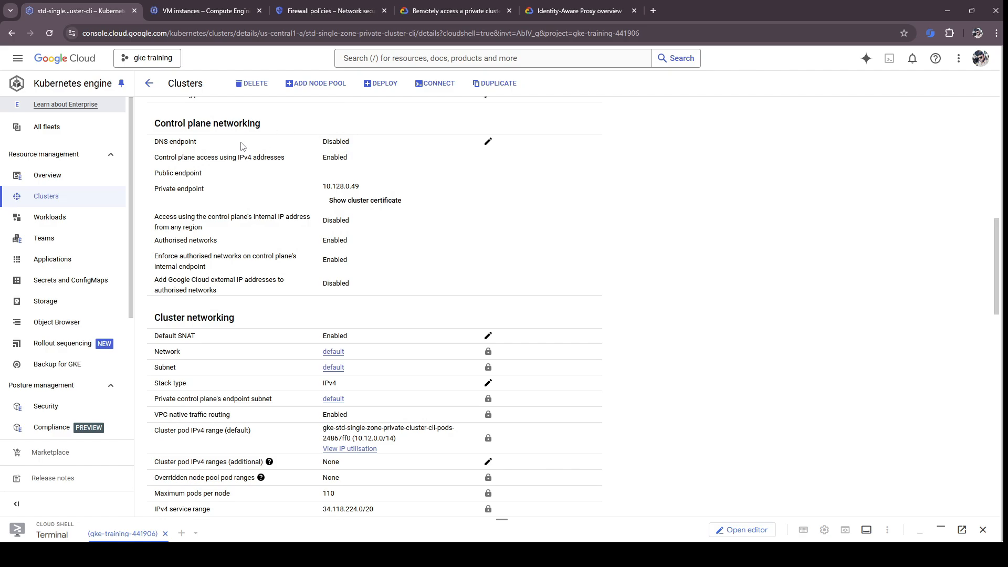
pyautogui.click(149, 82)
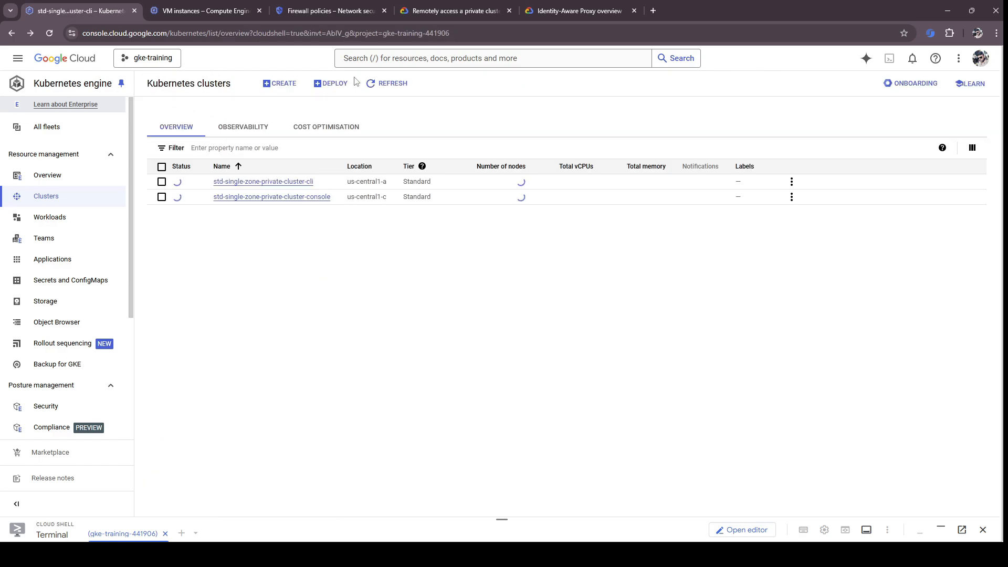